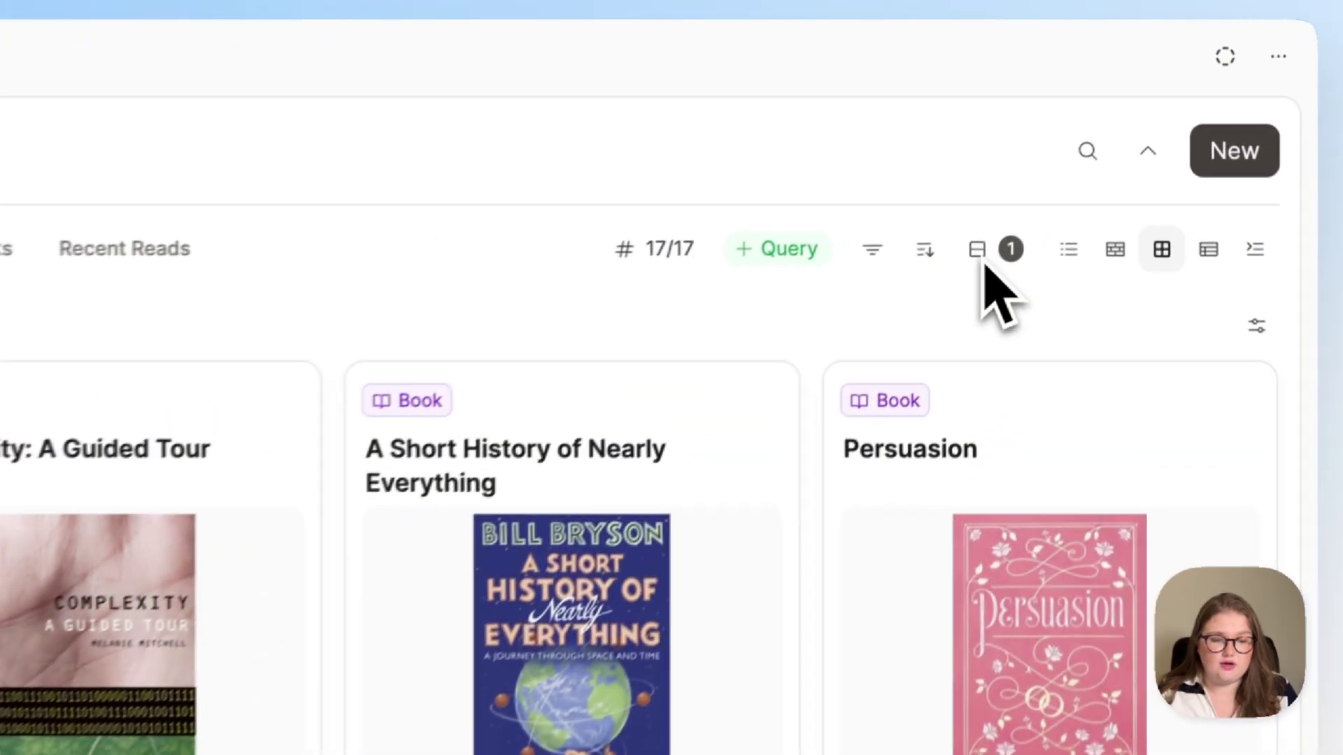
- Check the Books view's grouping settings and group-by properties without changing anything
{"action": "left_click", "coordinate": [1086, 128]}
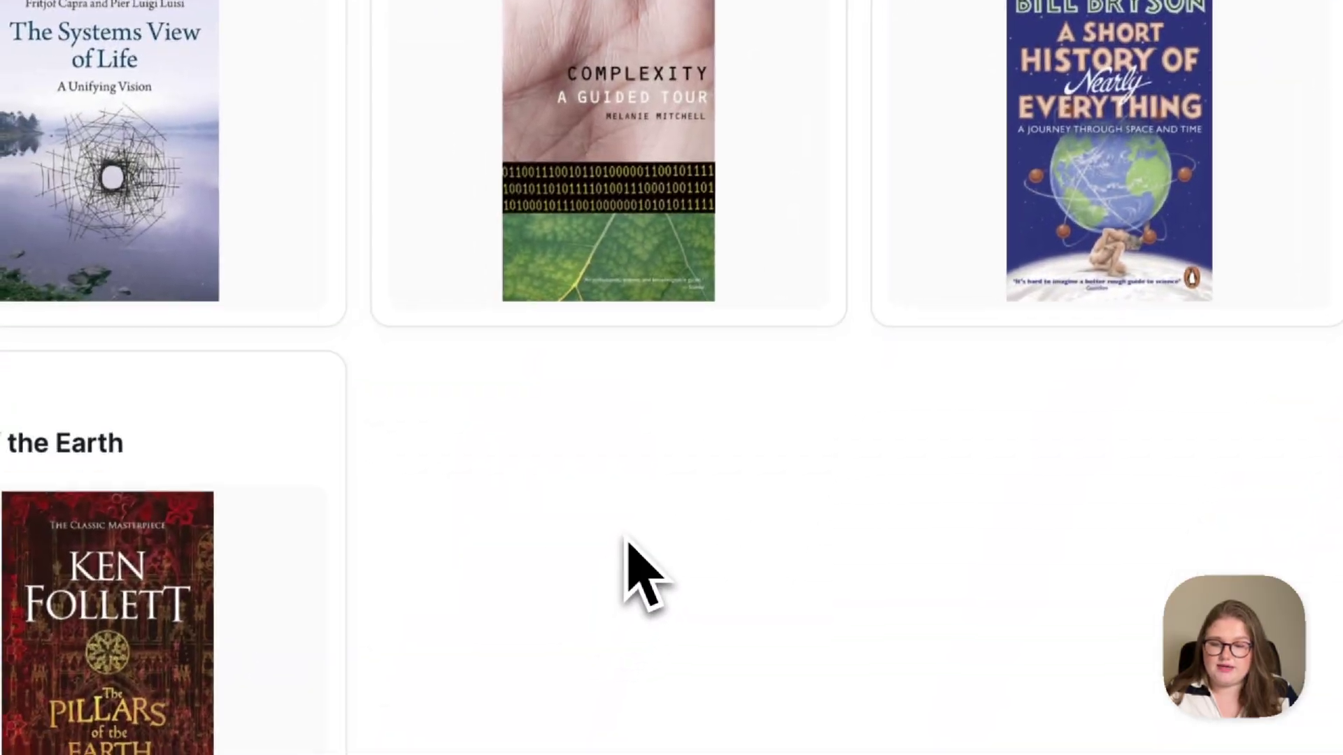
{"action": "left_click", "coordinate": [627, 543]}
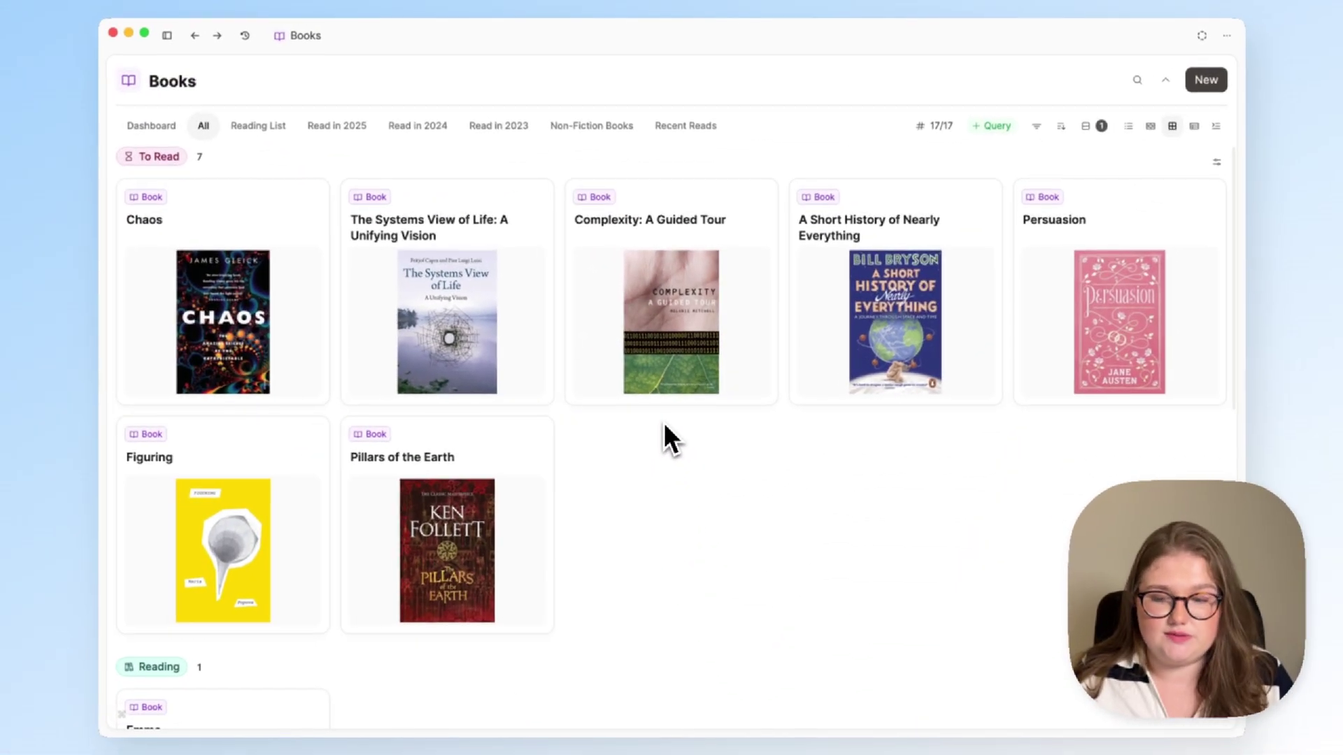
{"action": "scroll", "coordinate": [621, 392], "scroll_direction": "down", "scroll_amount": 1}
{"action": "scroll", "coordinate": [622, 394], "scroll_direction": "down", "scroll_amount": 10}
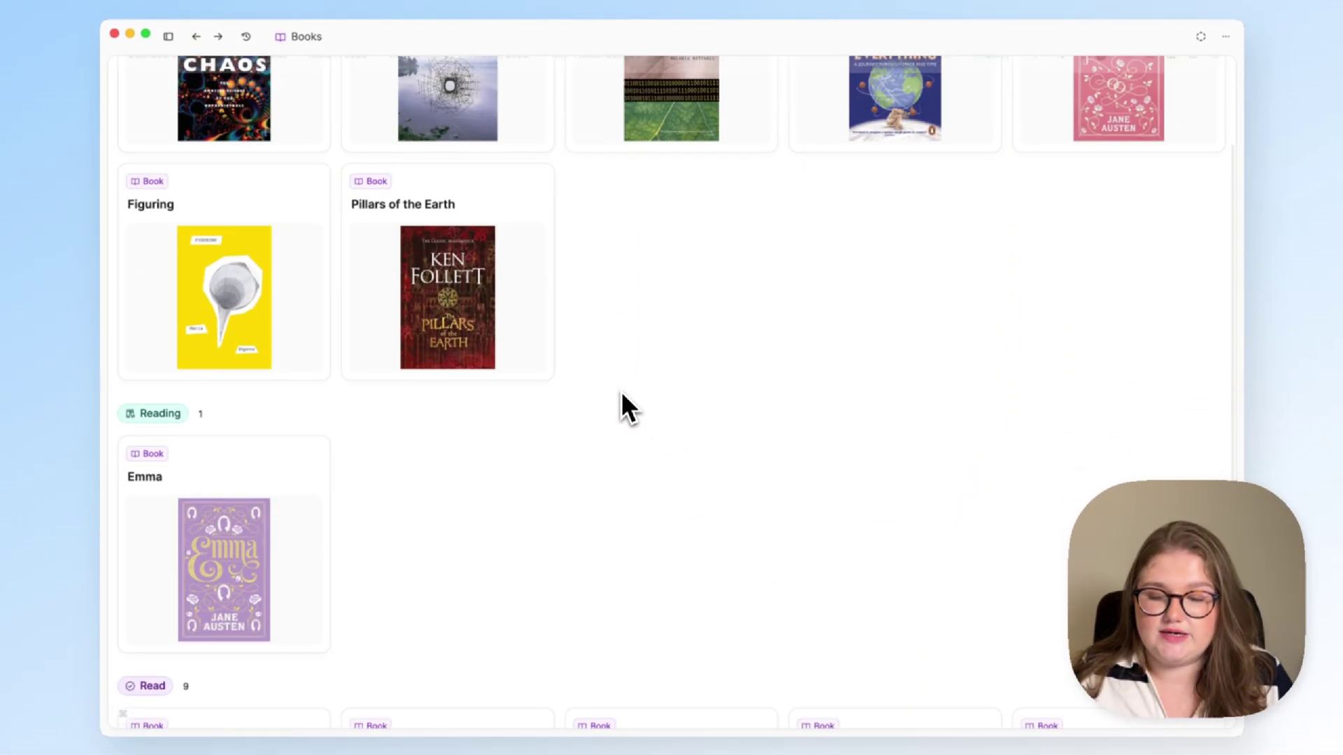
{"action": "scroll", "coordinate": [621, 404], "scroll_direction": "down", "scroll_amount": 7}
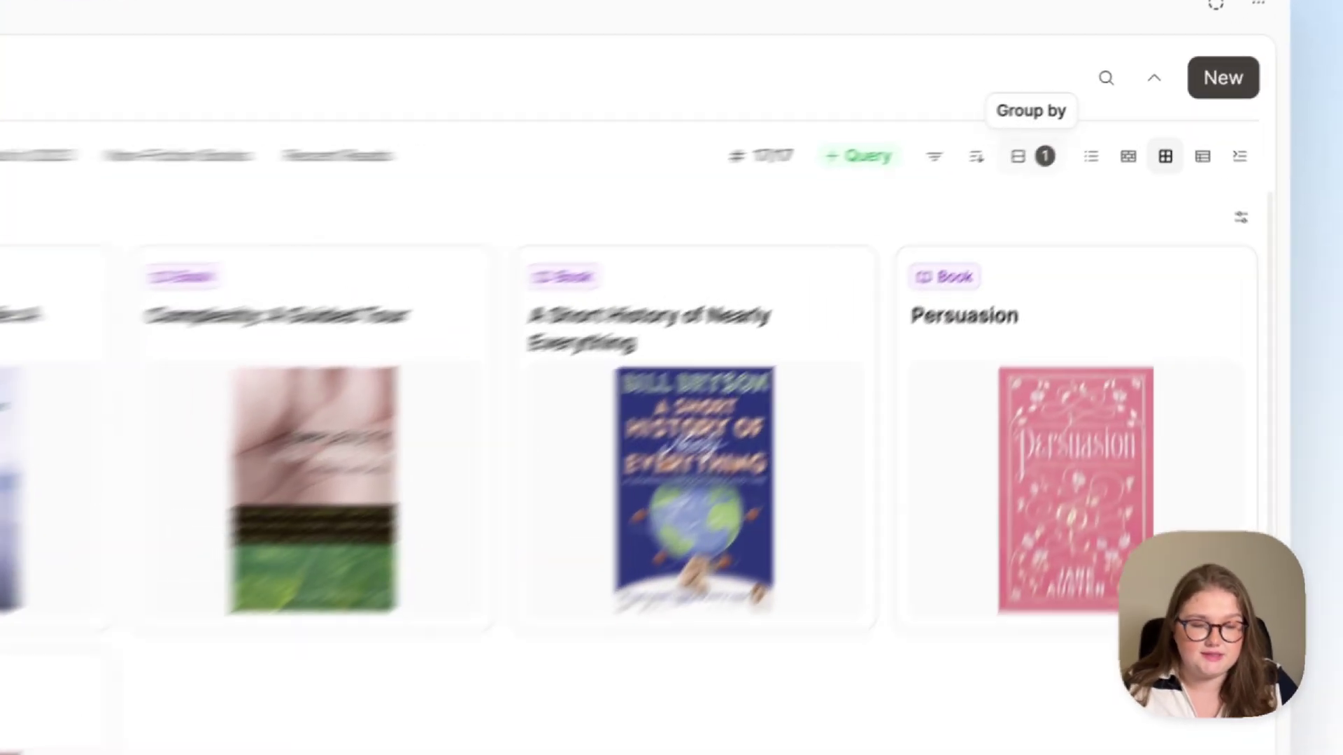
{"action": "left_click", "coordinate": [1086, 128]}
{"action": "left_click", "coordinate": [1037, 166]}
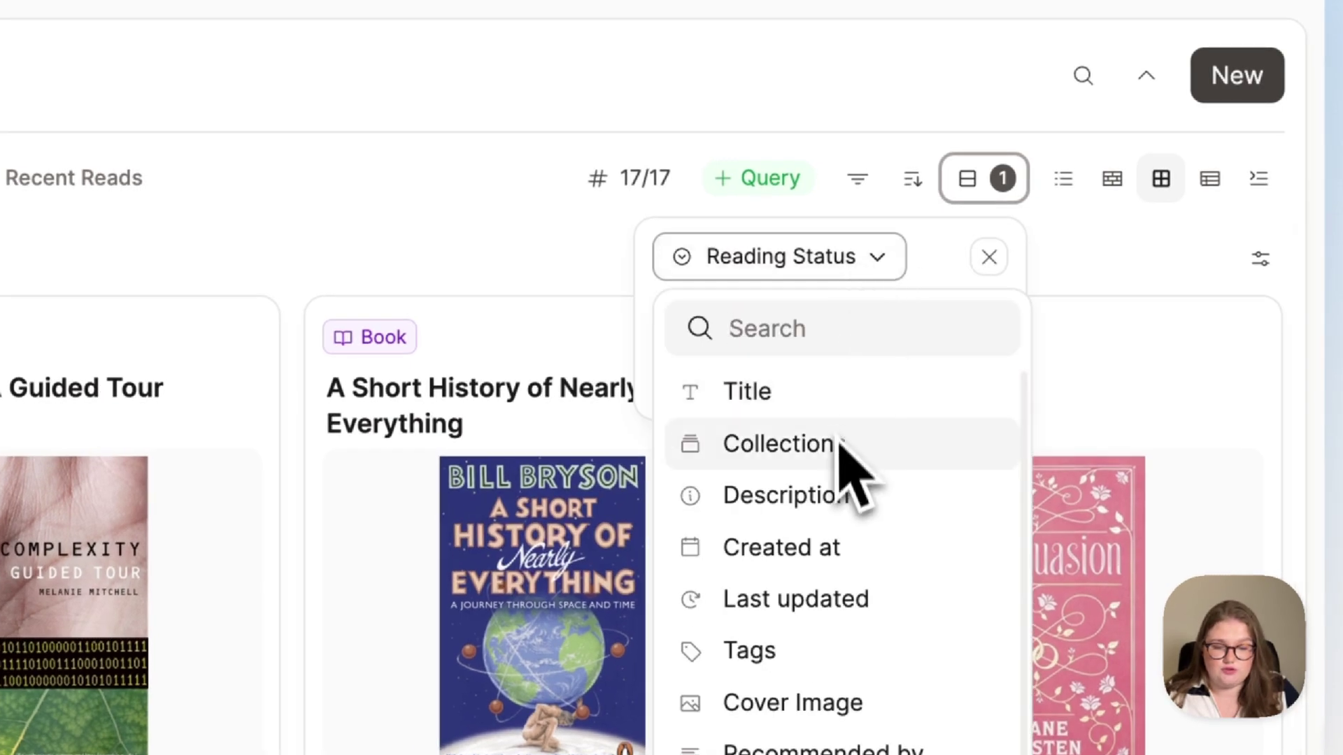
{"action": "scroll", "coordinate": [848, 476], "scroll_direction": "down", "scroll_amount": 1}
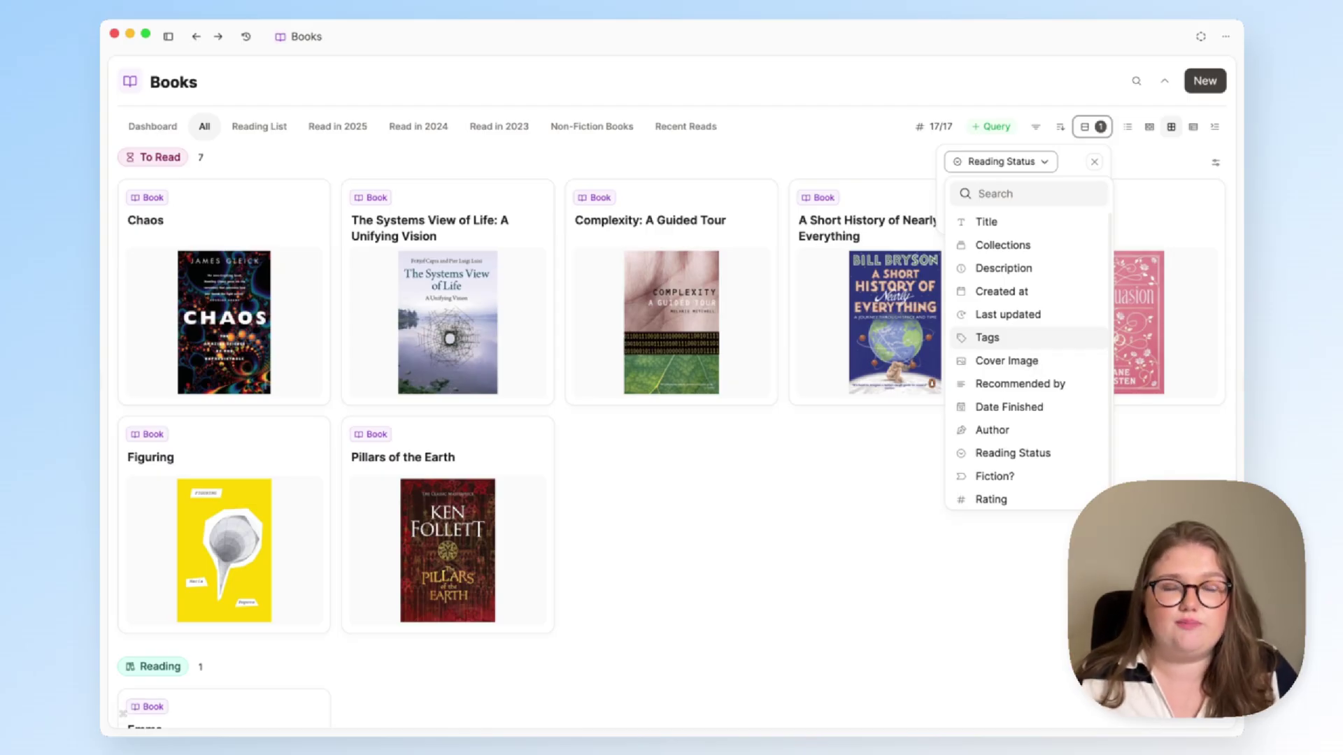
{"action": "key", "text": "Escape"}
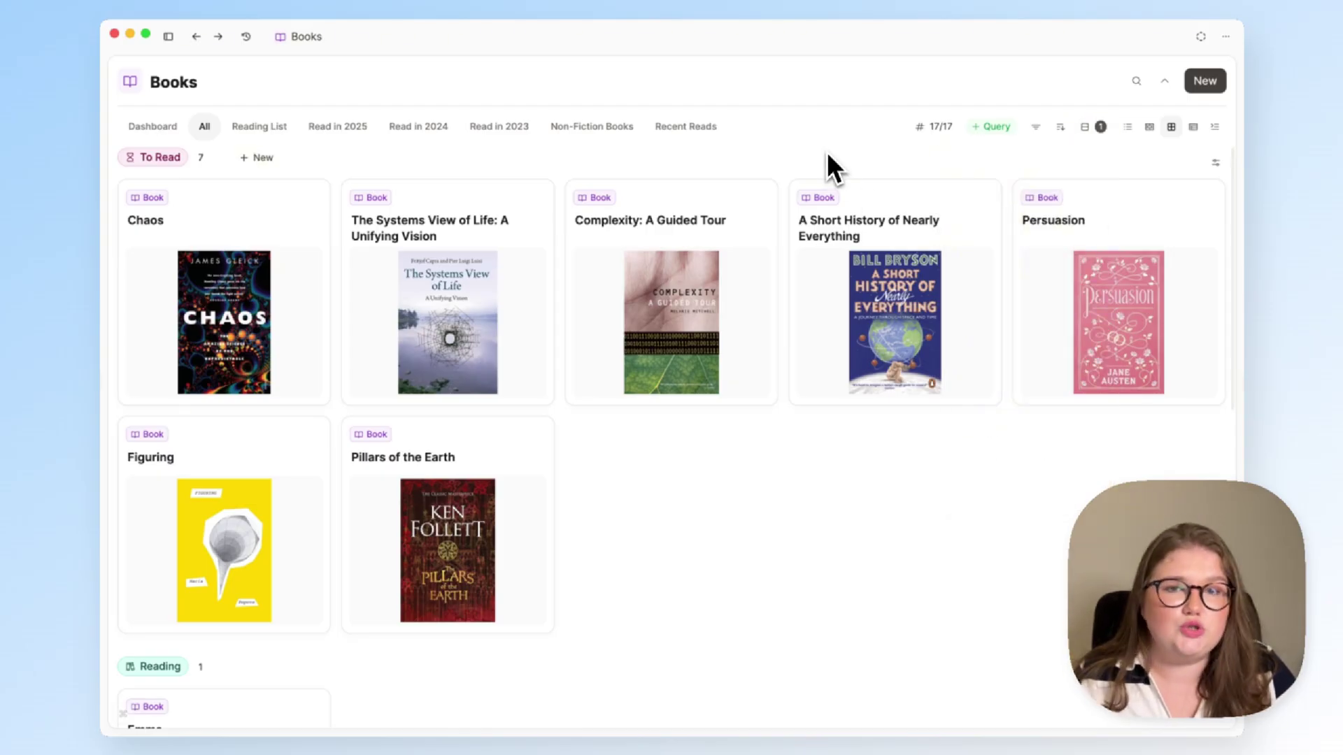
- Replace the Reading List query's Fiction? grouping with a fresh Fiction? grouping, keeping default group order
{"action": "left_click", "coordinate": [273, 137]}
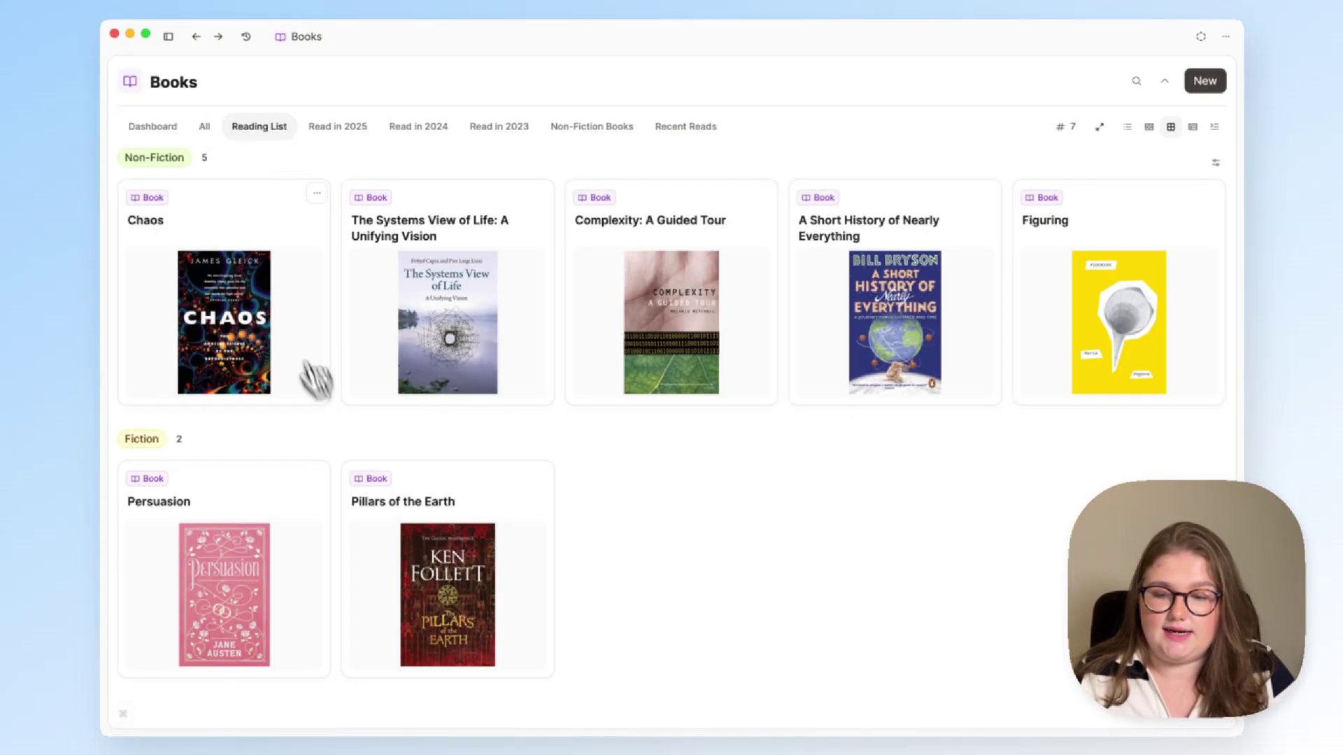
{"action": "left_click", "coordinate": [1164, 81]}
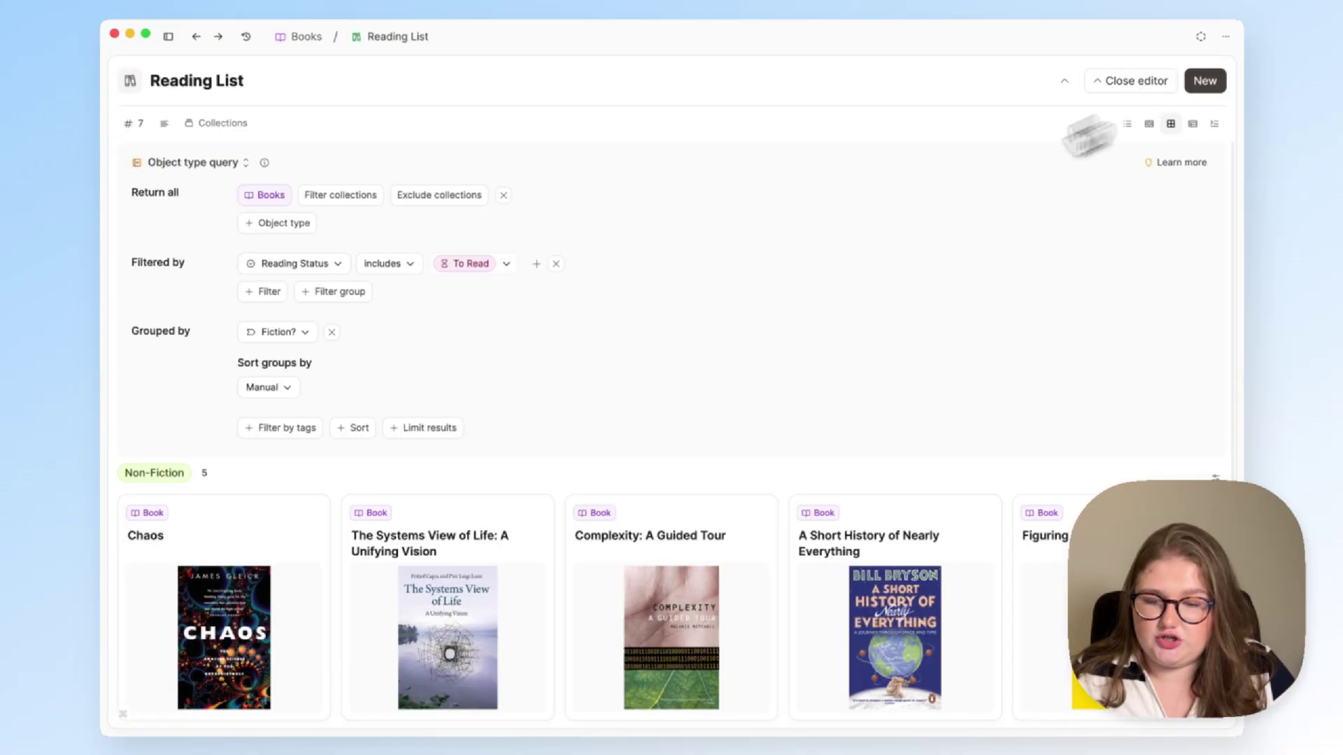
{"action": "scroll", "coordinate": [392, 353], "scroll_direction": "down", "scroll_amount": 1}
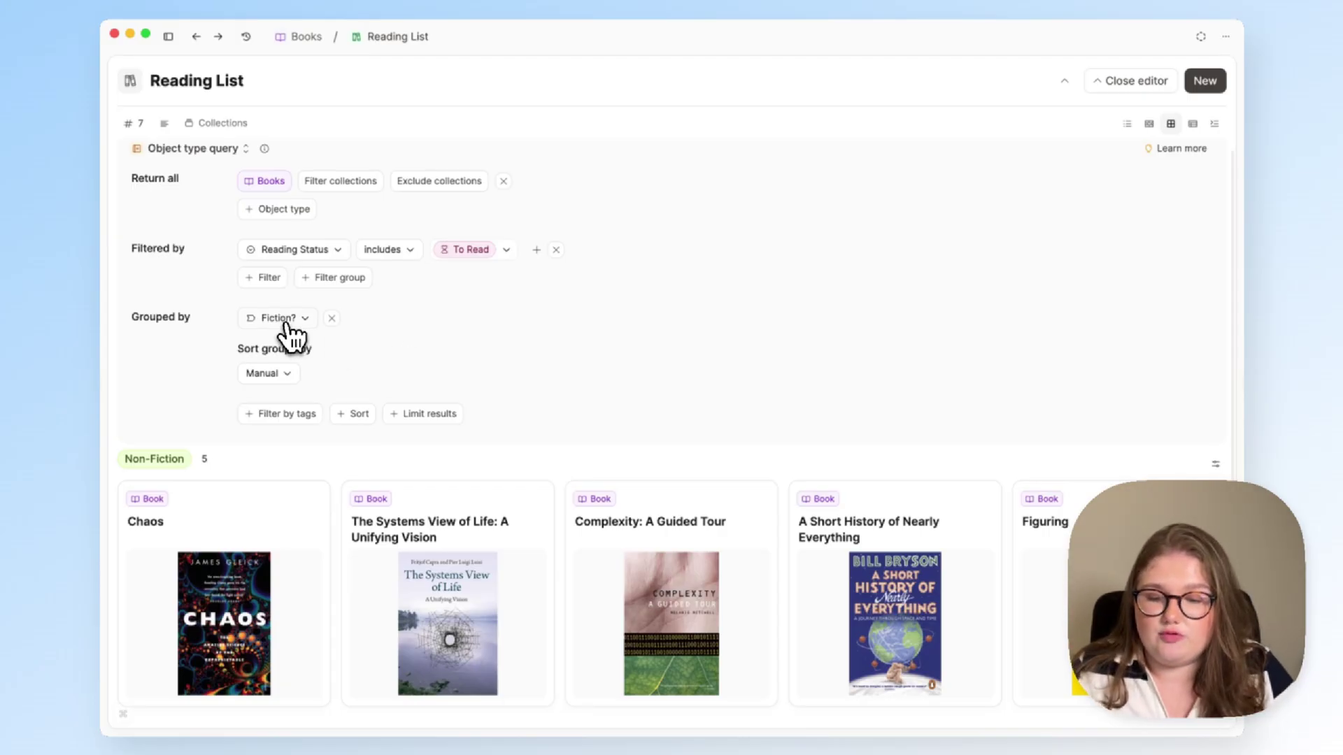
{"action": "left_click", "coordinate": [331, 319]}
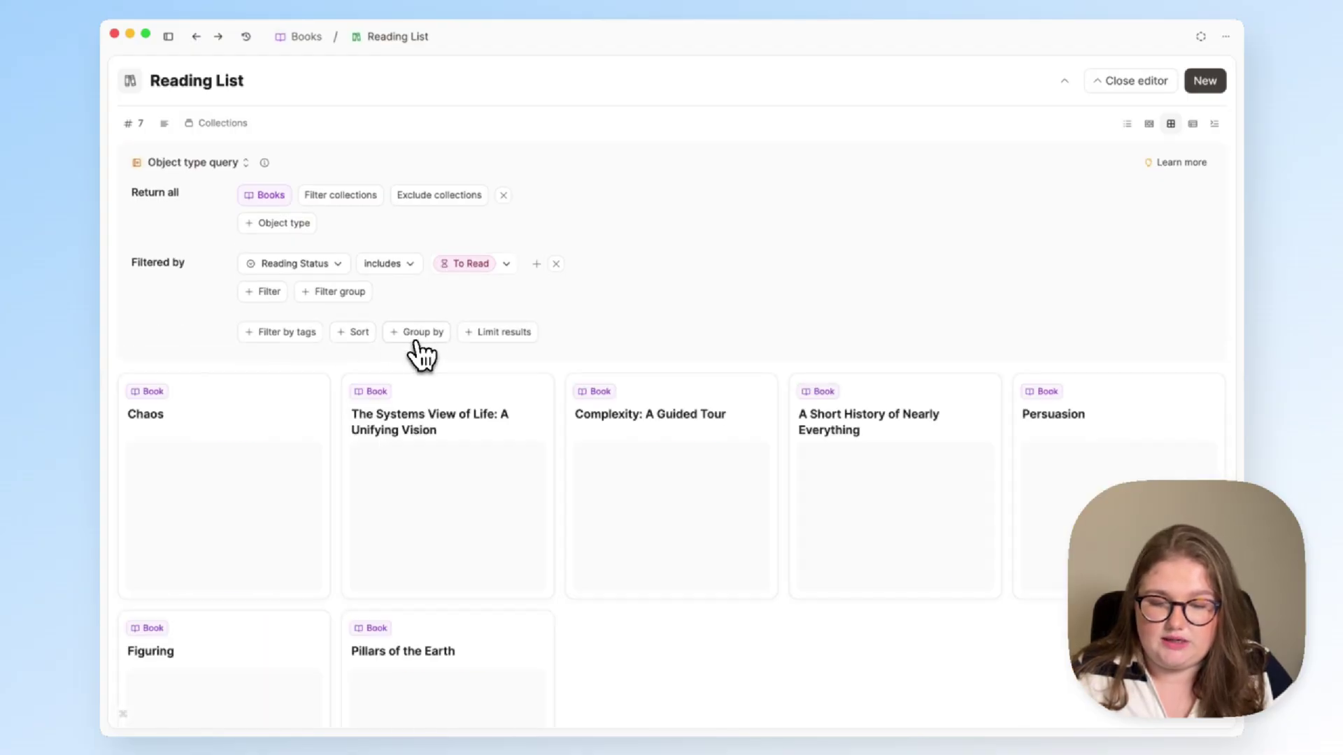
{"action": "left_click", "coordinate": [416, 337]}
{"action": "left_click", "coordinate": [325, 333]}
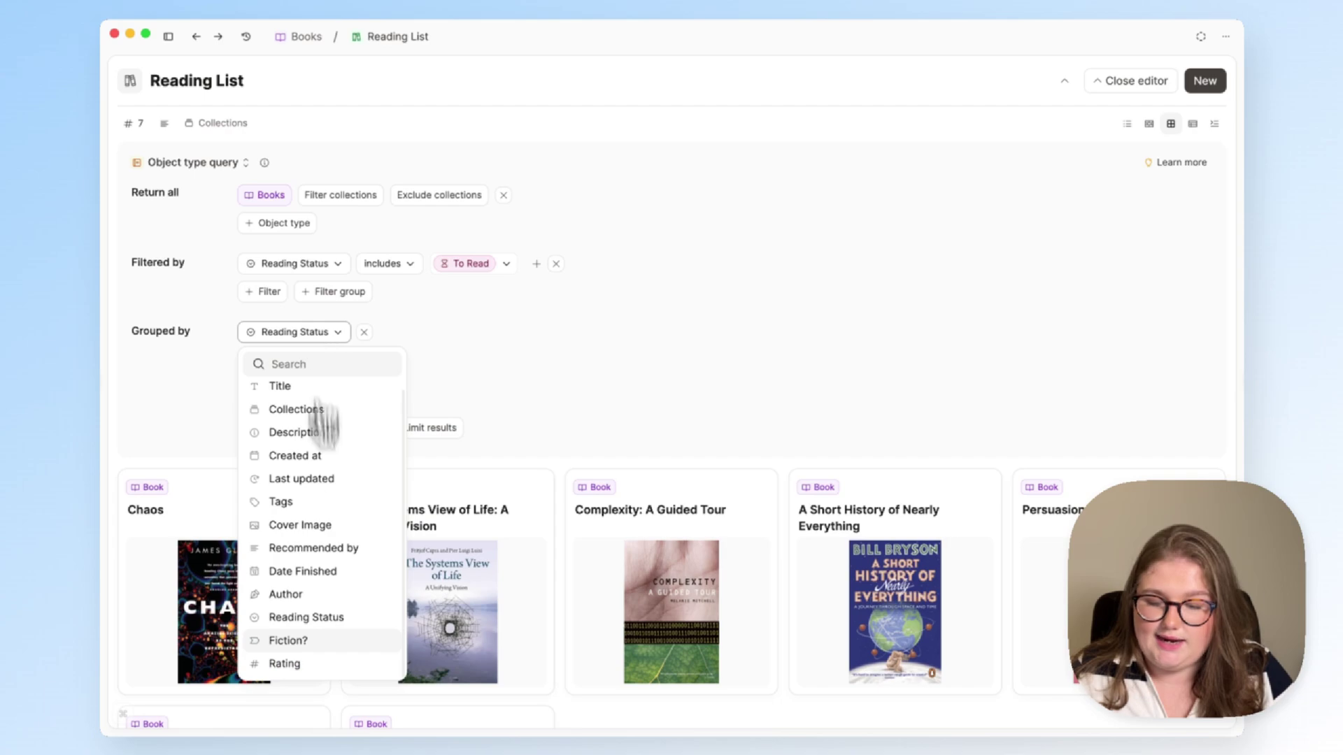
{"action": "left_click", "coordinate": [330, 640]}
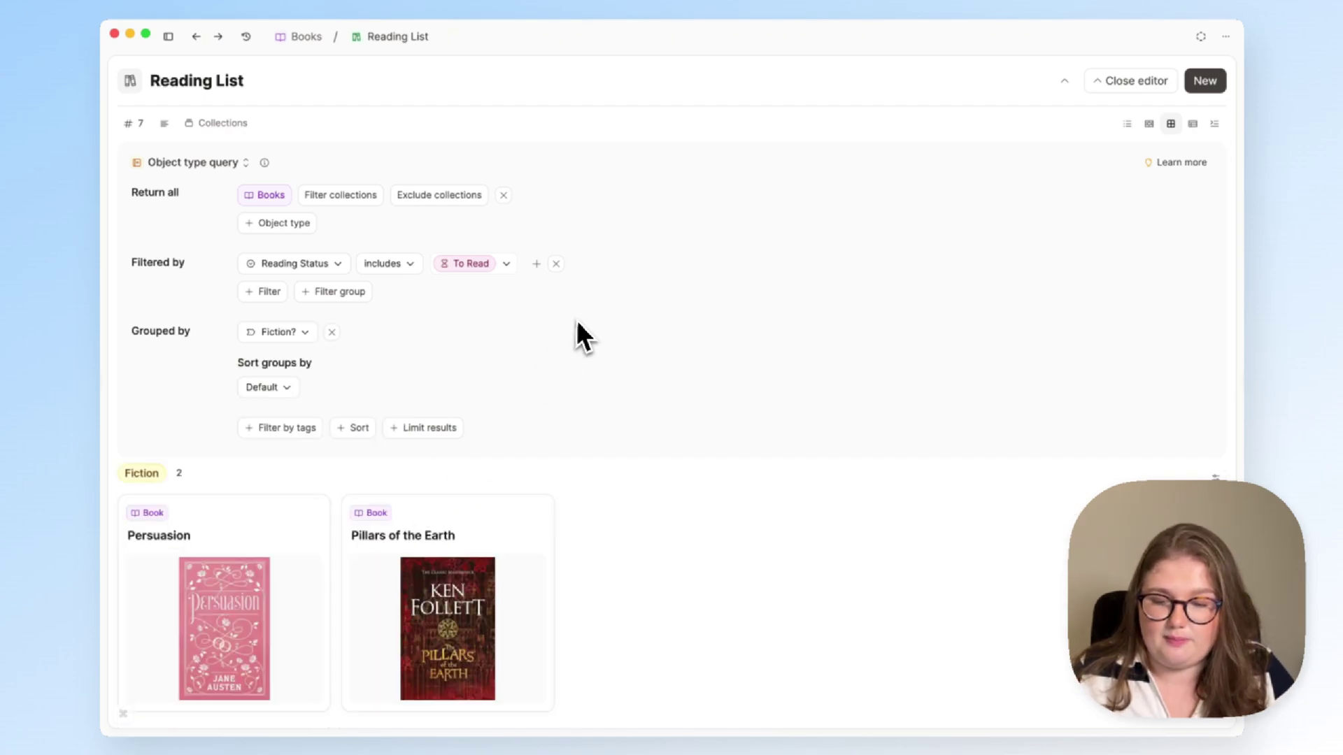
{"action": "scroll", "coordinate": [339, 351], "scroll_direction": "down", "scroll_amount": 1}
{"action": "left_click", "coordinate": [280, 361]}
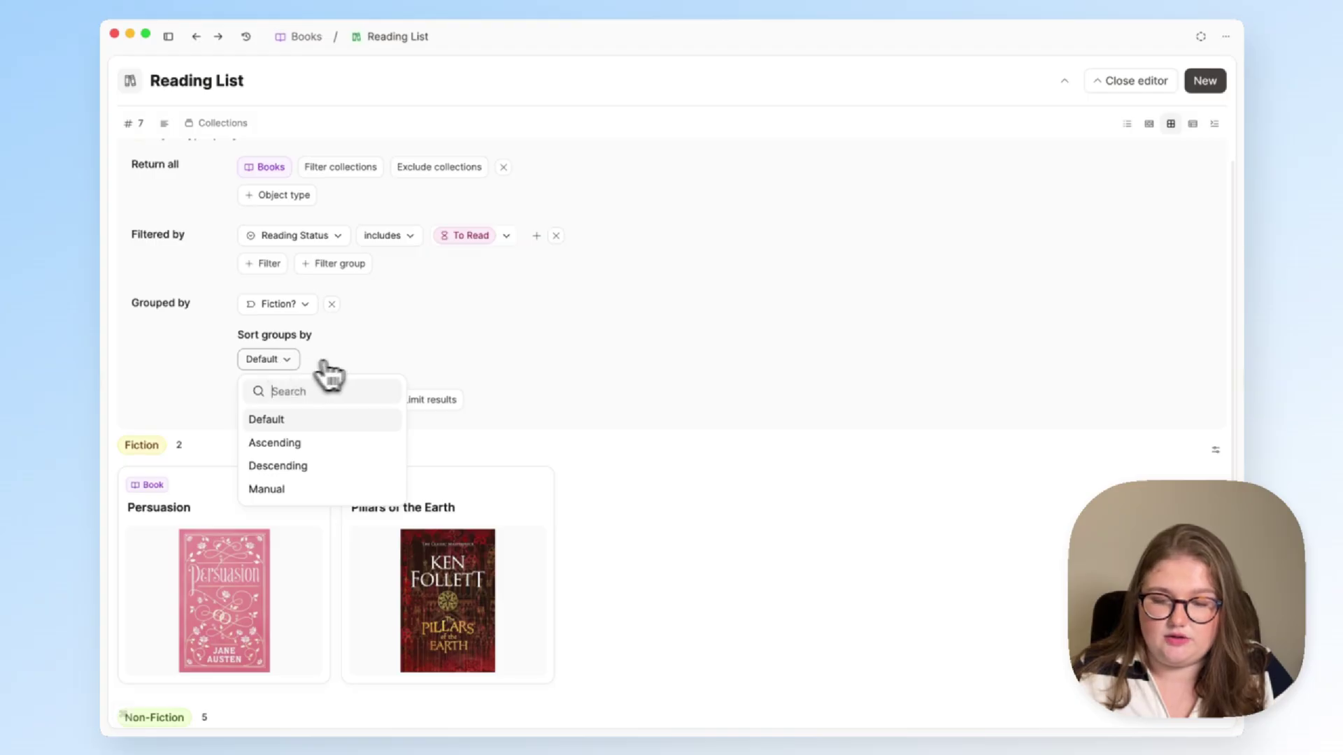
{"action": "left_click", "coordinate": [351, 365]}
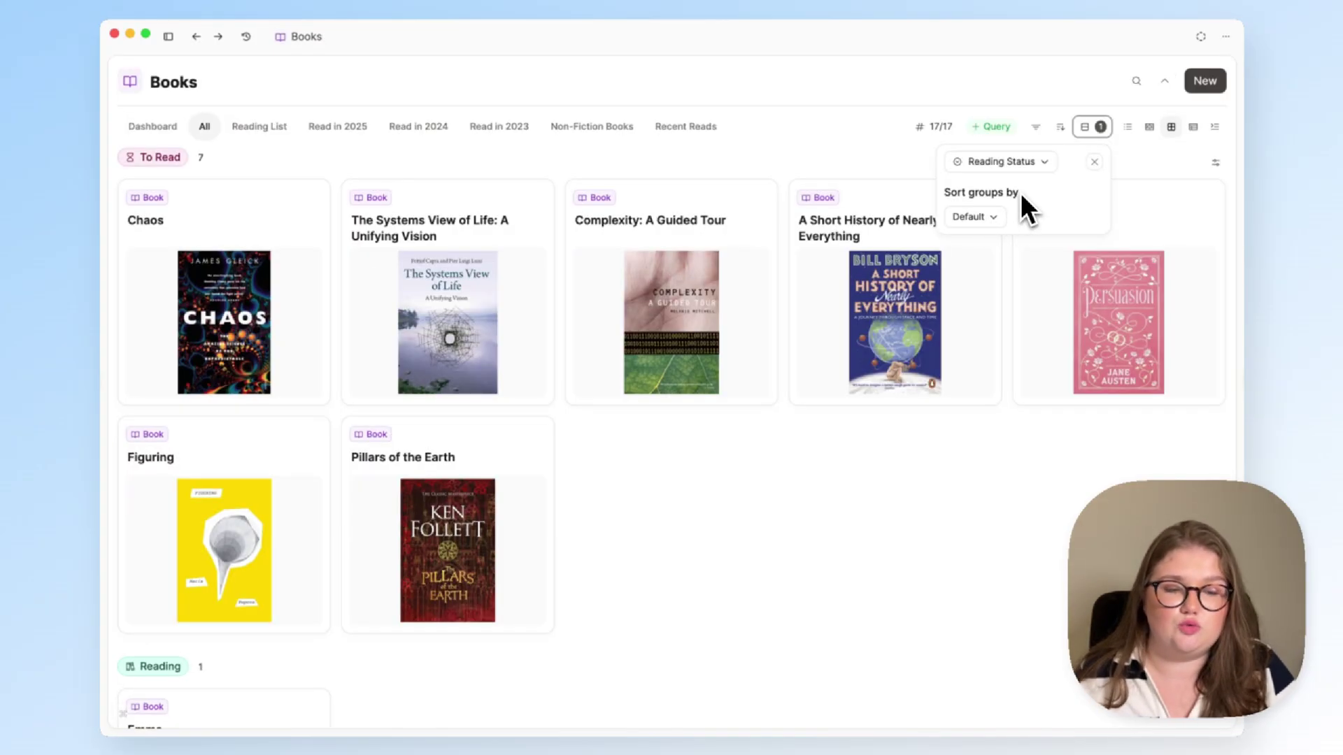
- Change the Books All view's Reading Status group sorting from Default to Manual
{"action": "left_click", "coordinate": [986, 218]}
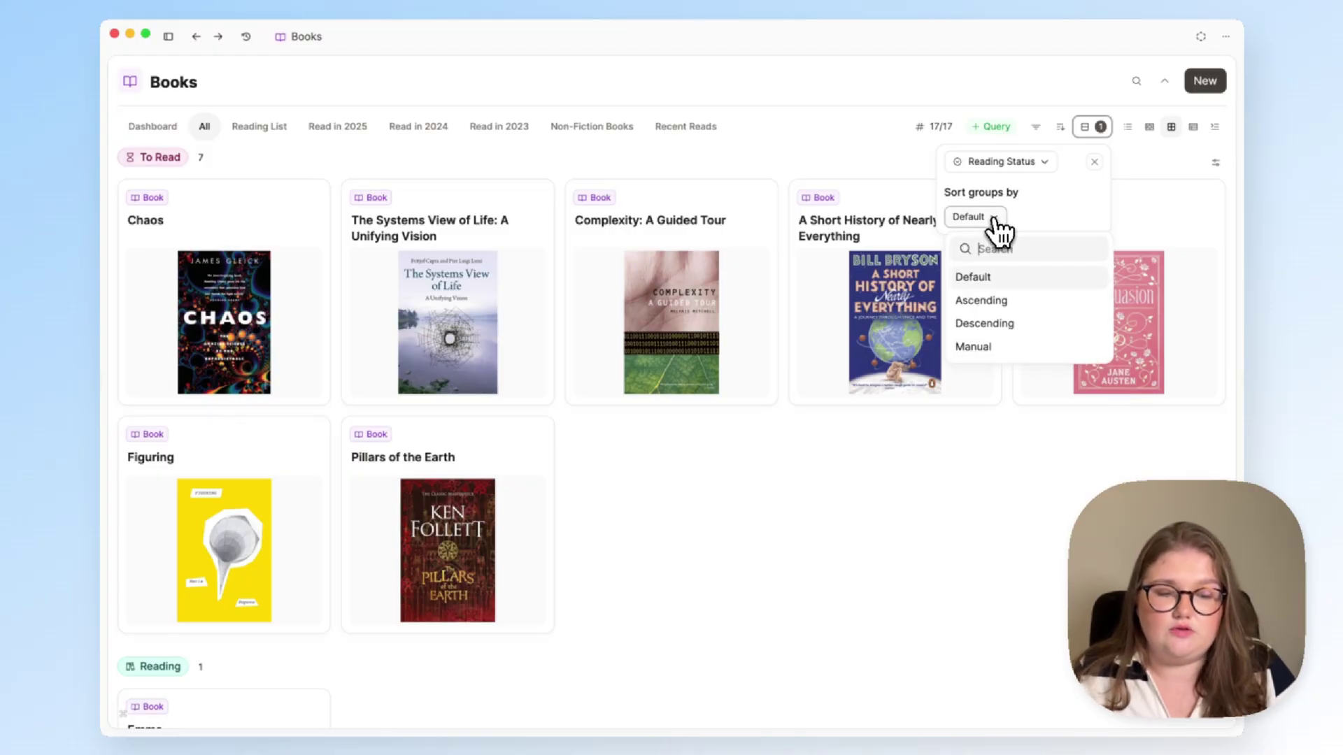
{"action": "left_click", "coordinate": [1012, 353]}
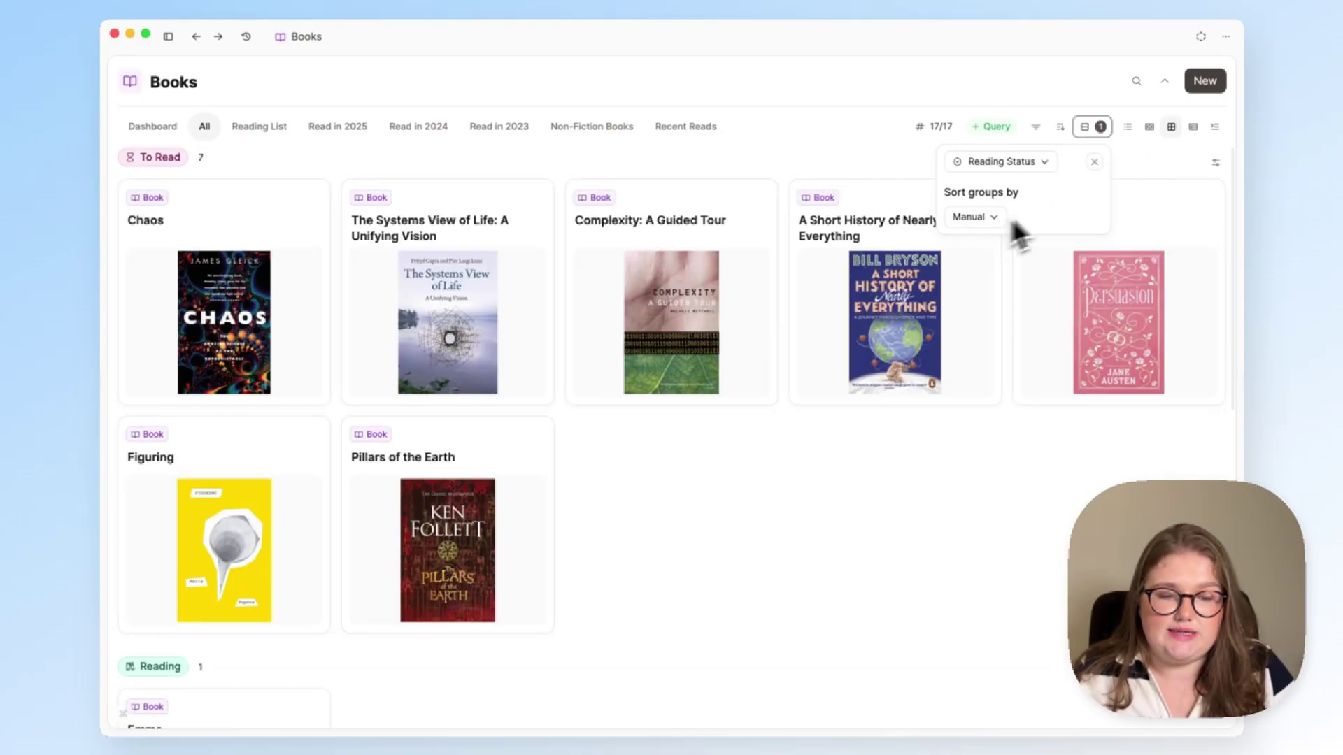
{"action": "left_click", "coordinate": [1153, 168]}
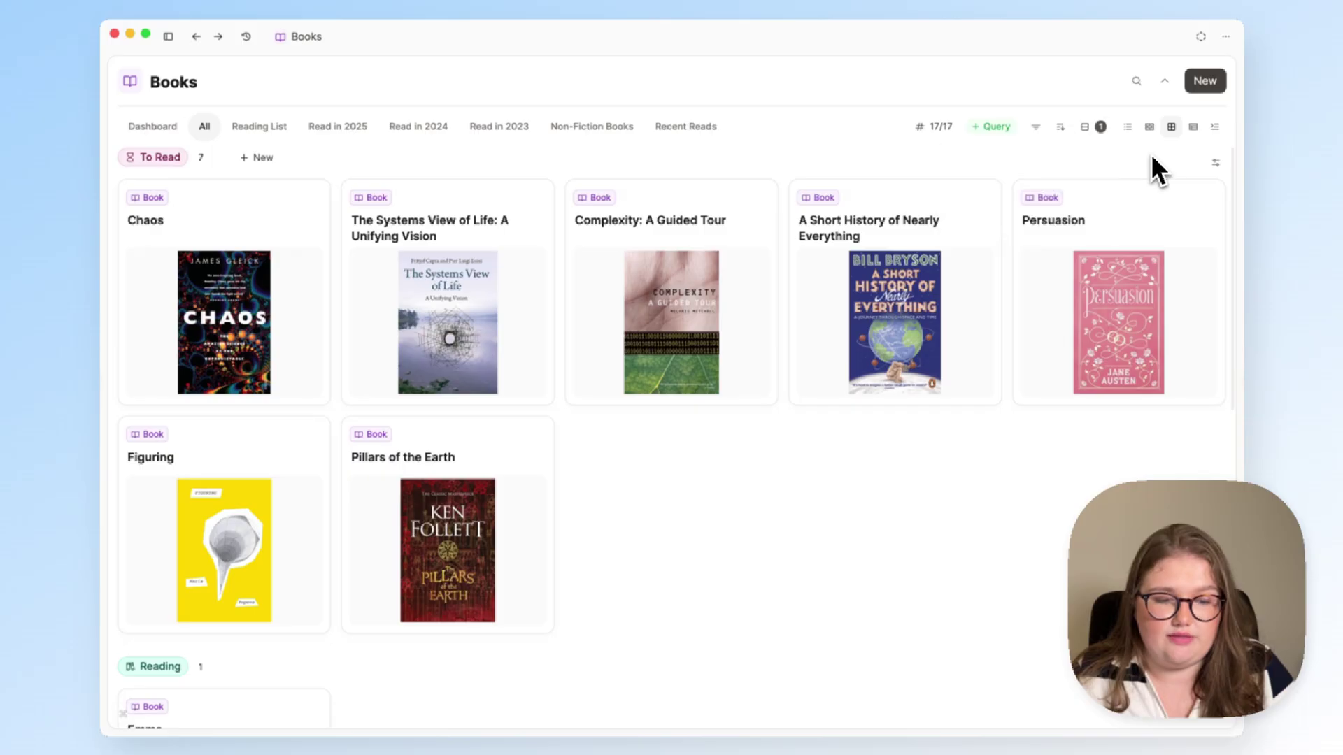
- Hide the Read group, keeping To Read above Reading after trying a reorder
{"action": "left_click", "coordinate": [1216, 163]}
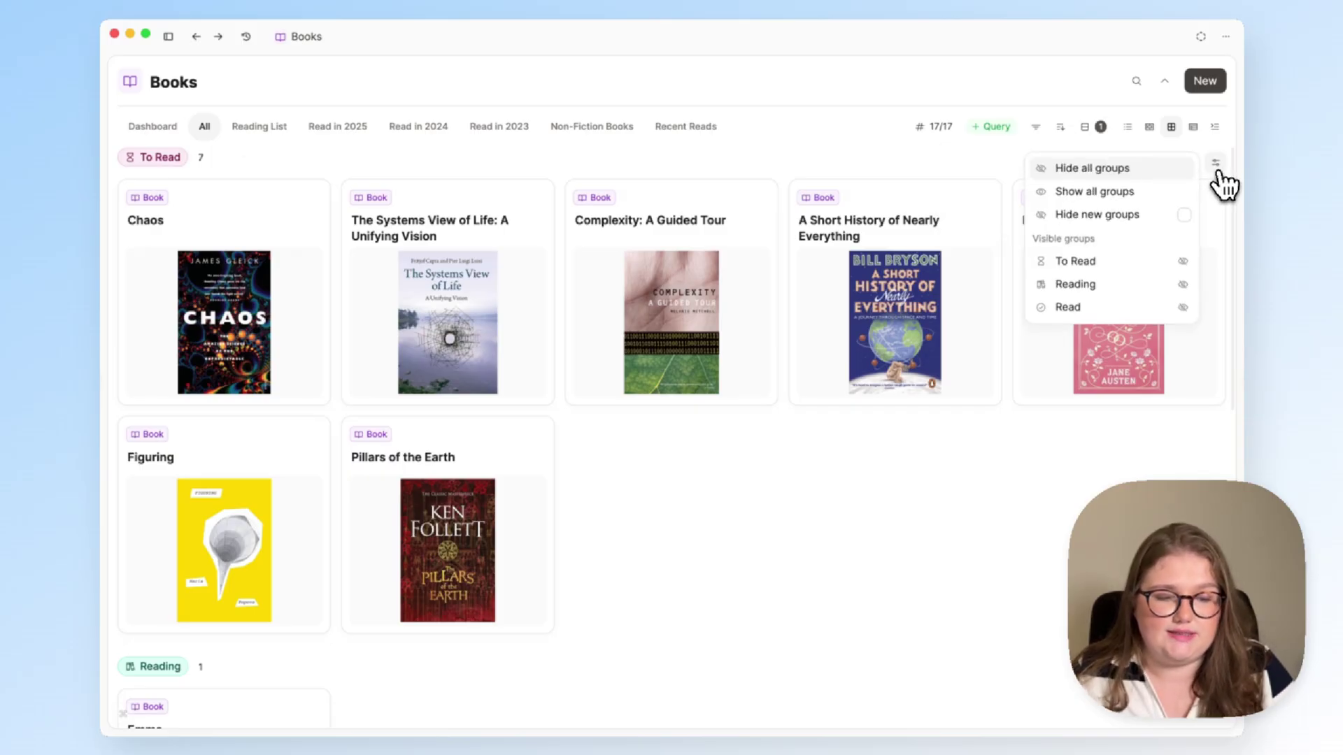
{"action": "left_click_drag", "start_coordinate": [1039, 261], "coordinate": [1046, 292]}
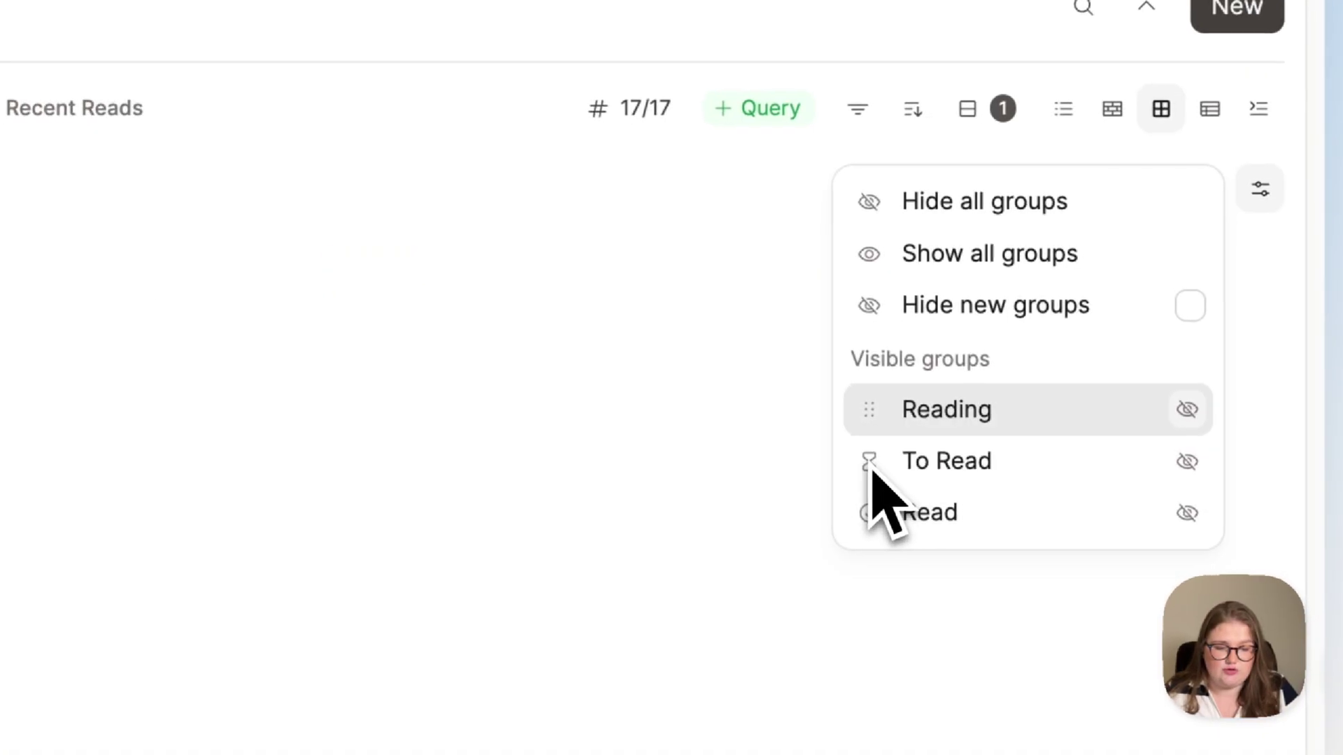
{"action": "left_click_drag", "start_coordinate": [867, 463], "coordinate": [867, 420]}
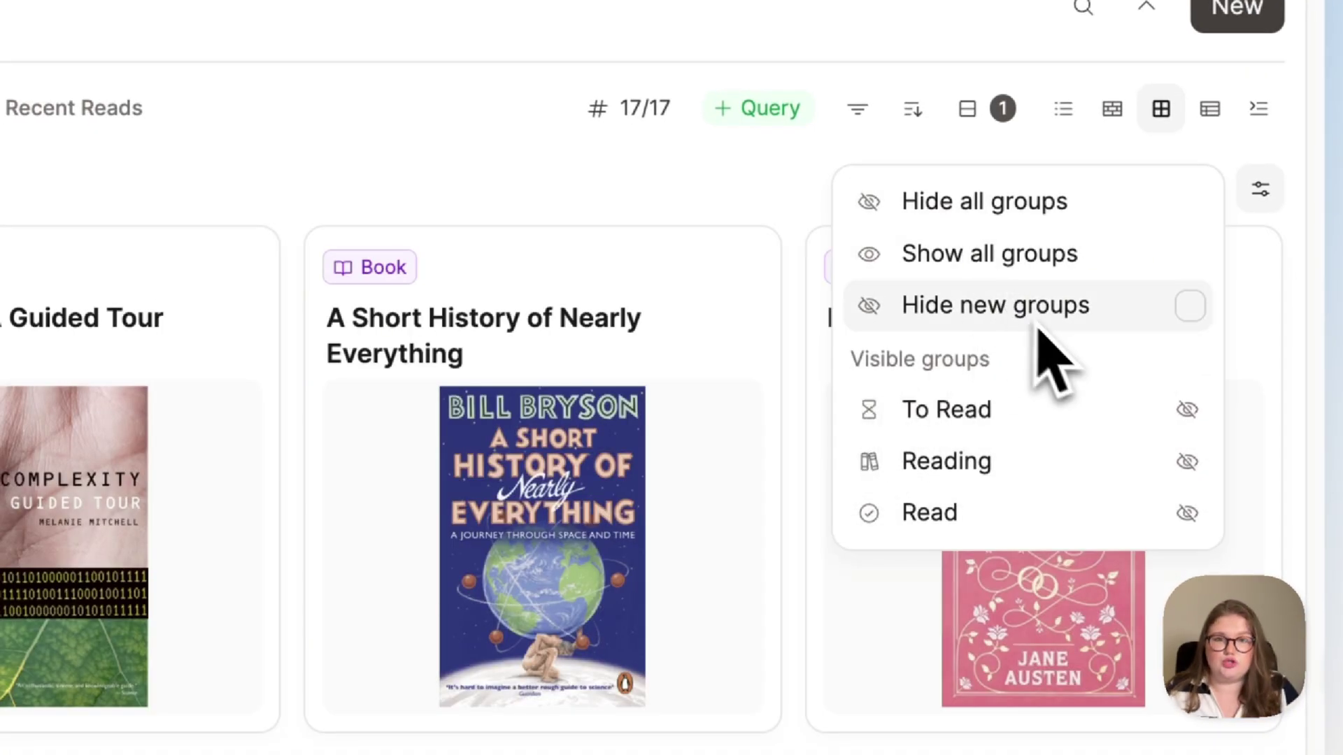
{"action": "left_click", "coordinate": [1187, 512]}
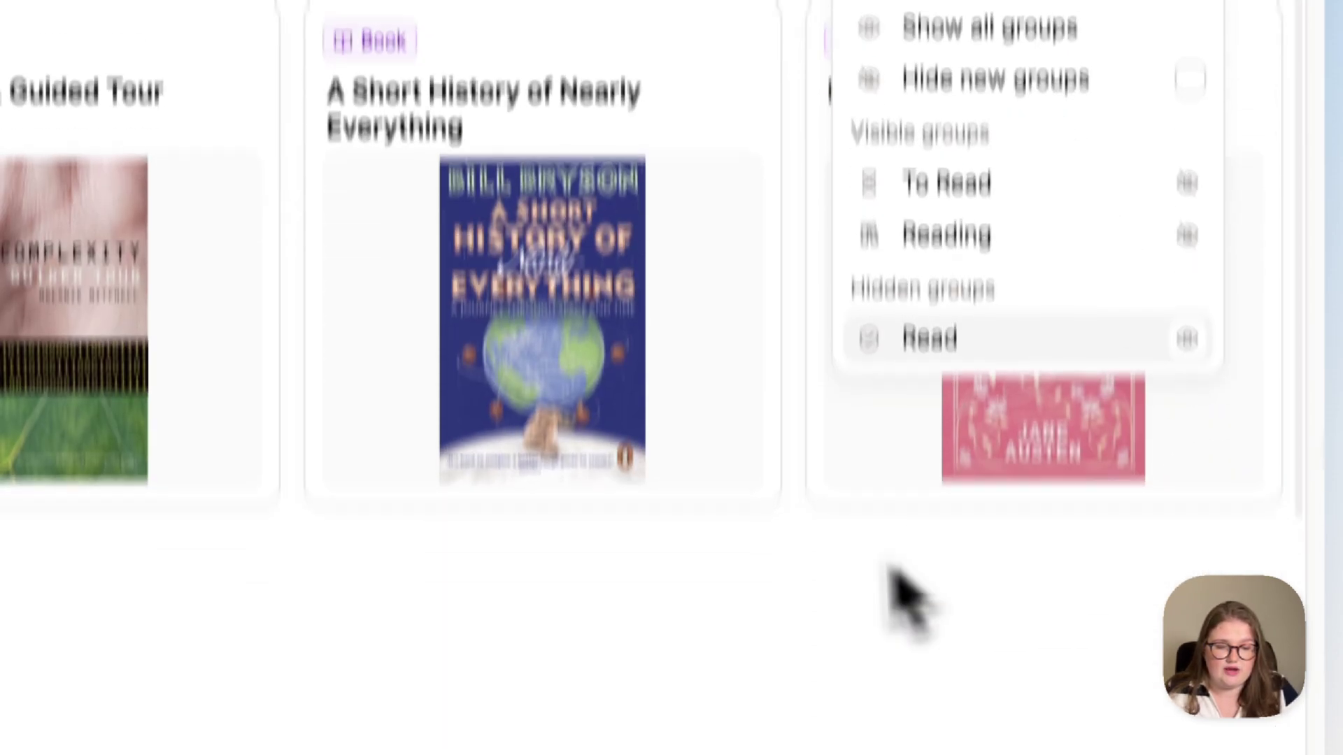
{"action": "left_click", "coordinate": [655, 535]}
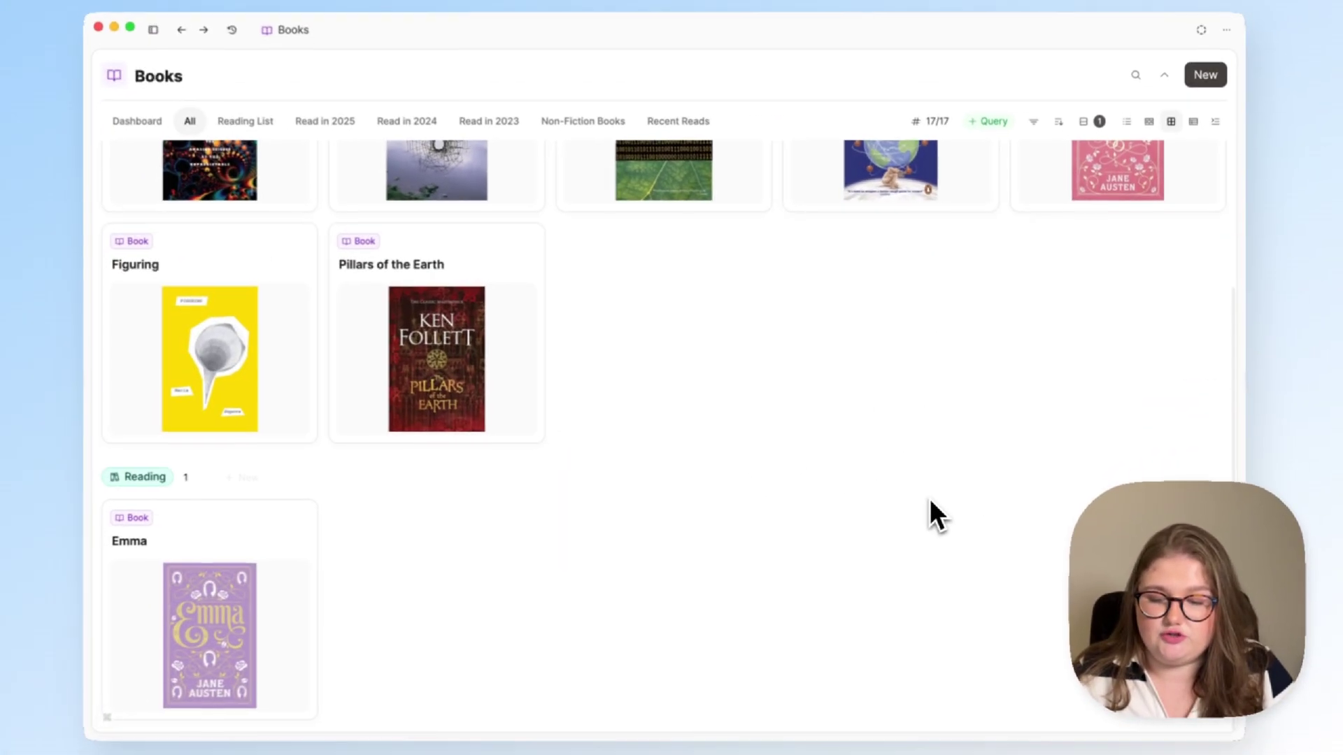
{"action": "scroll", "coordinate": [933, 497], "scroll_direction": "up", "scroll_amount": 3}
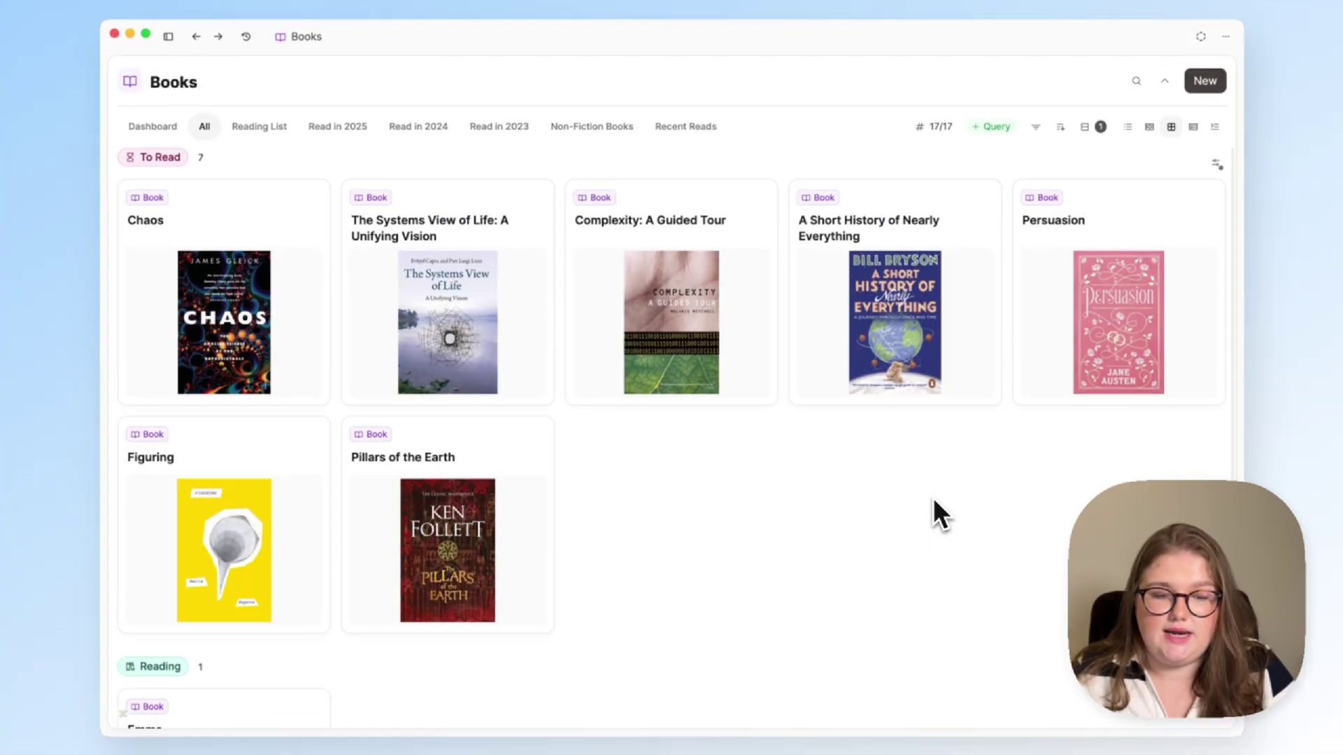
{"action": "left_click", "coordinate": [1215, 167]}
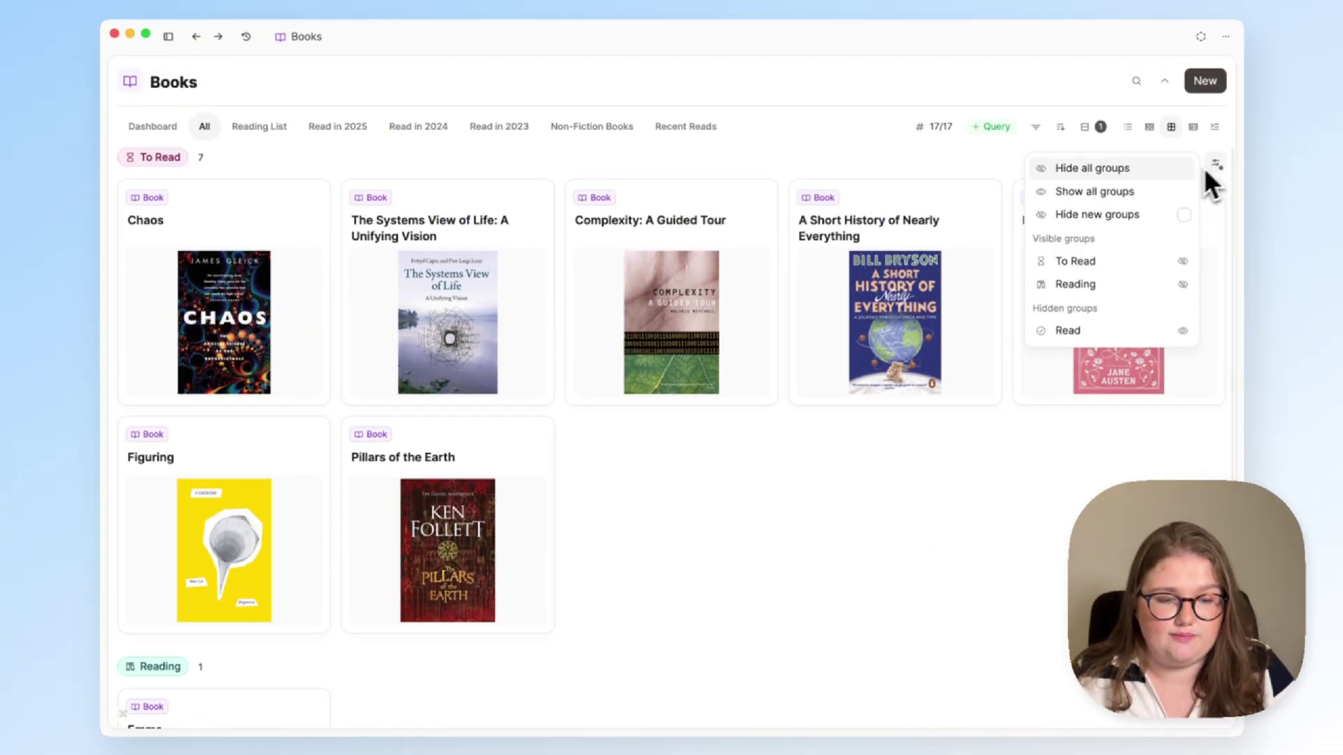
- Unhide the Read group so every Books group is visible again
{"action": "left_click", "coordinate": [1116, 203]}
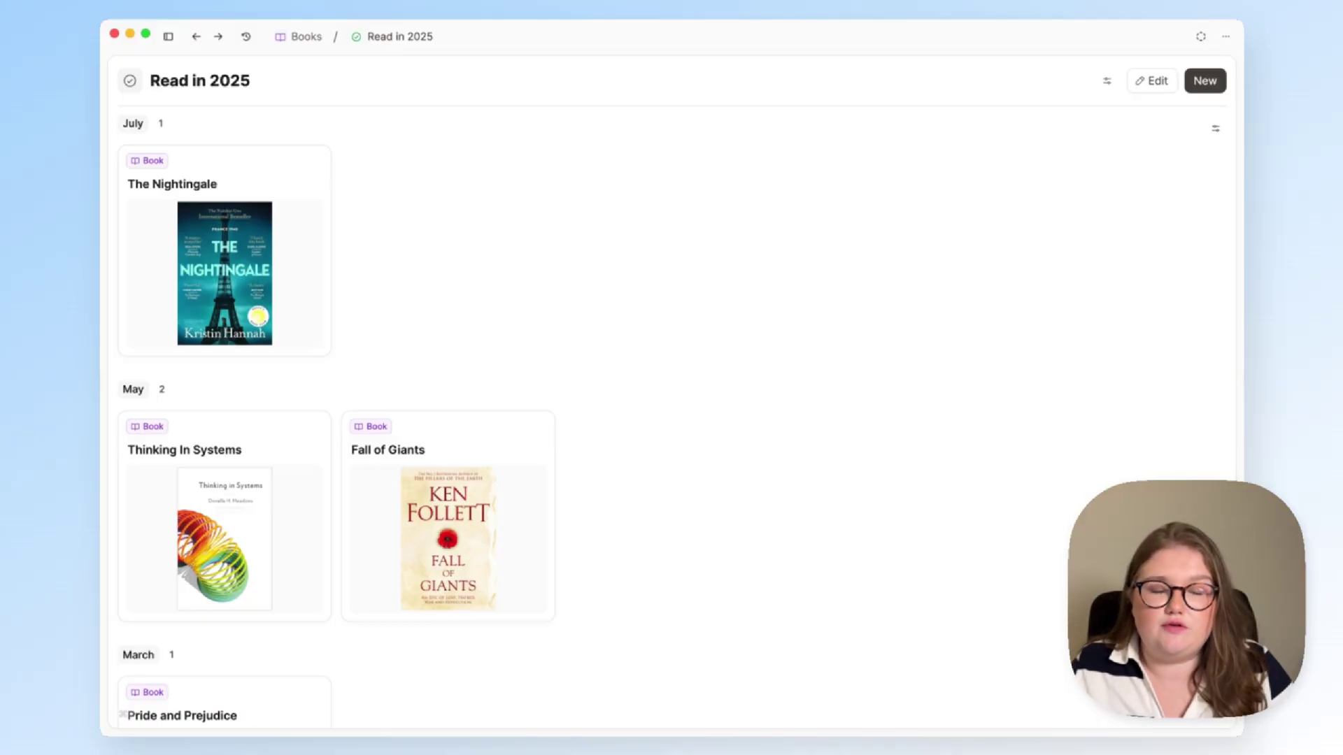
{"action": "left_click", "coordinate": [1147, 82]}
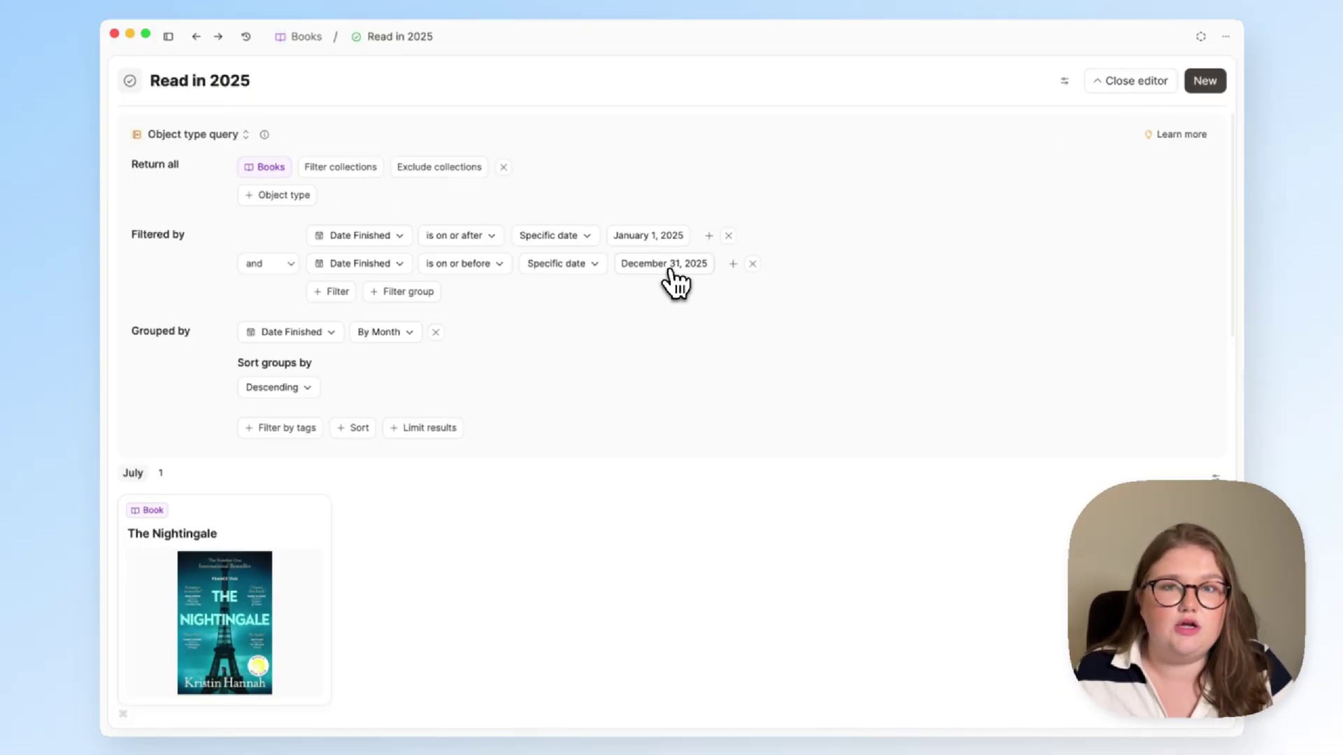
{"action": "scroll", "coordinate": [651, 304], "scroll_direction": "down", "scroll_amount": 3}
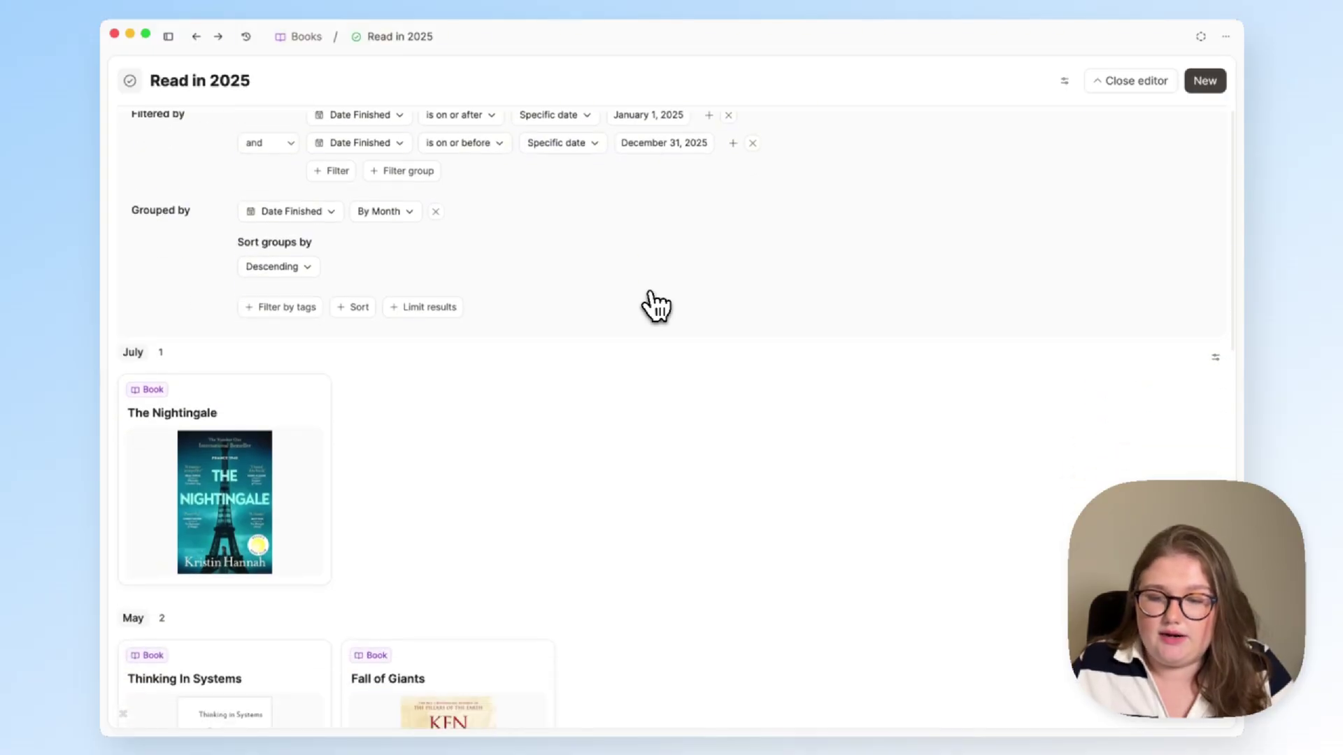
- Group Read in 2025 by Date Finished by month, newest first, with The Nightingale under July
{"action": "left_click", "coordinate": [418, 222]}
{"action": "left_click", "coordinate": [524, 227]}
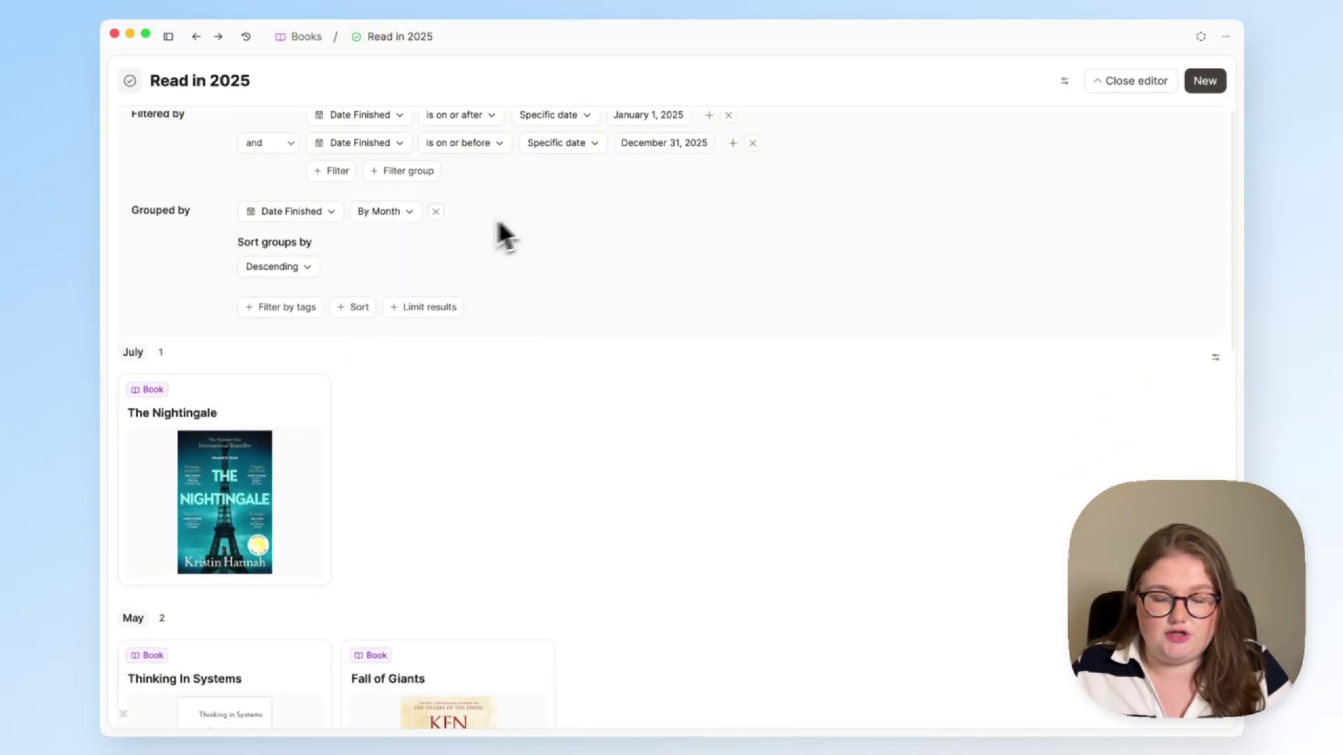
{"action": "left_click", "coordinate": [270, 405]}
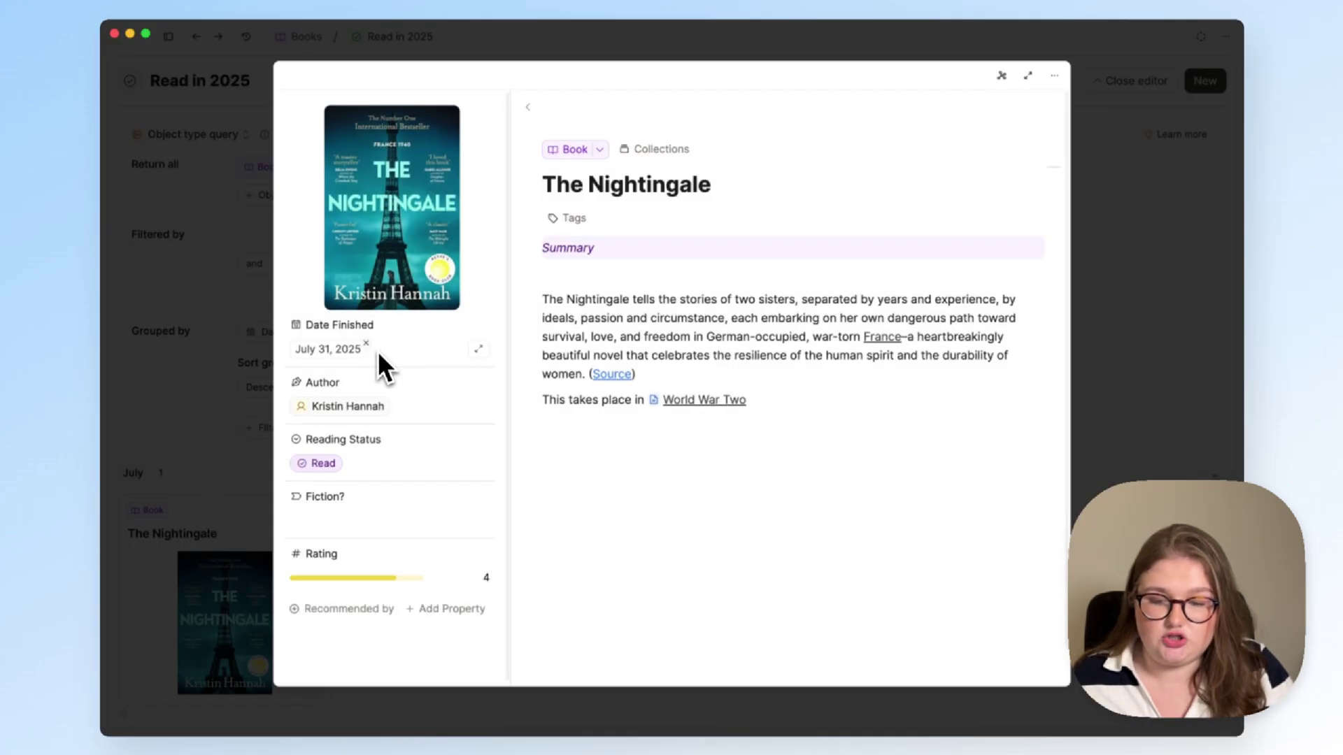
{"action": "left_click", "coordinate": [142, 353]}
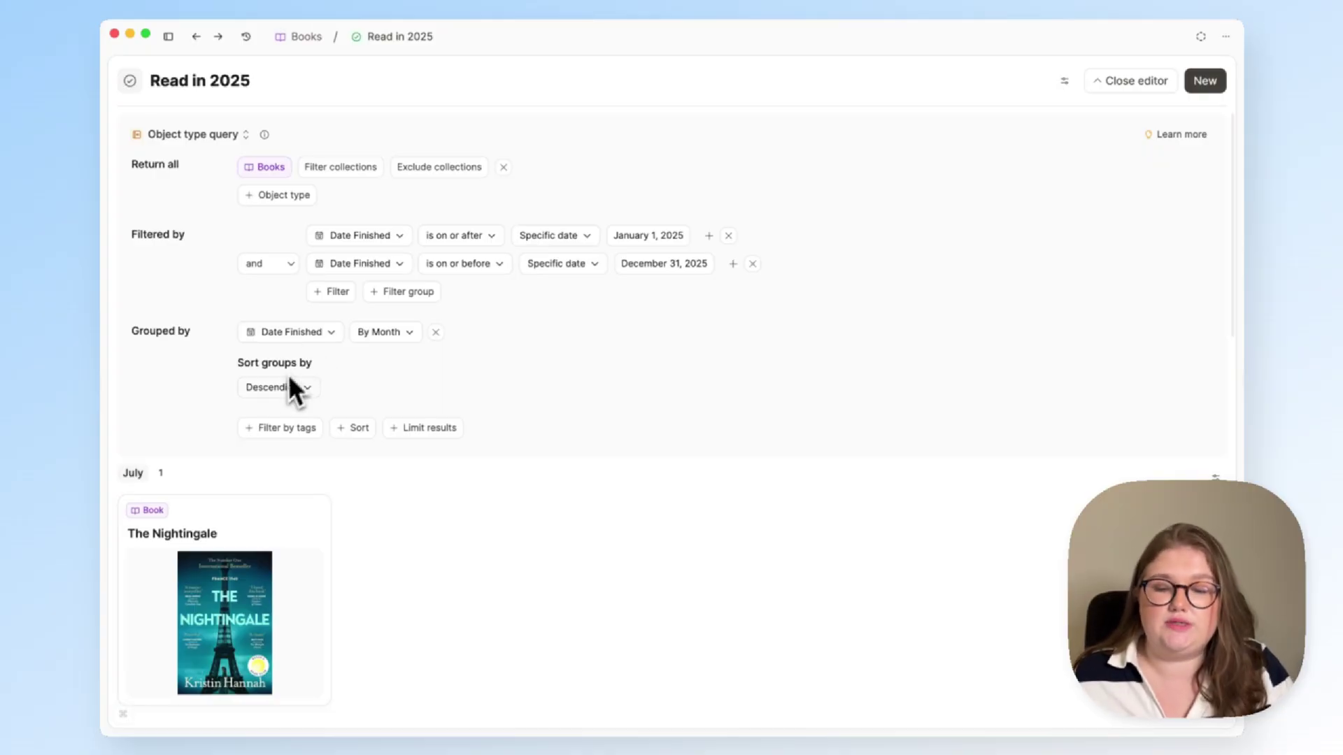
{"action": "left_click", "coordinate": [391, 332]}
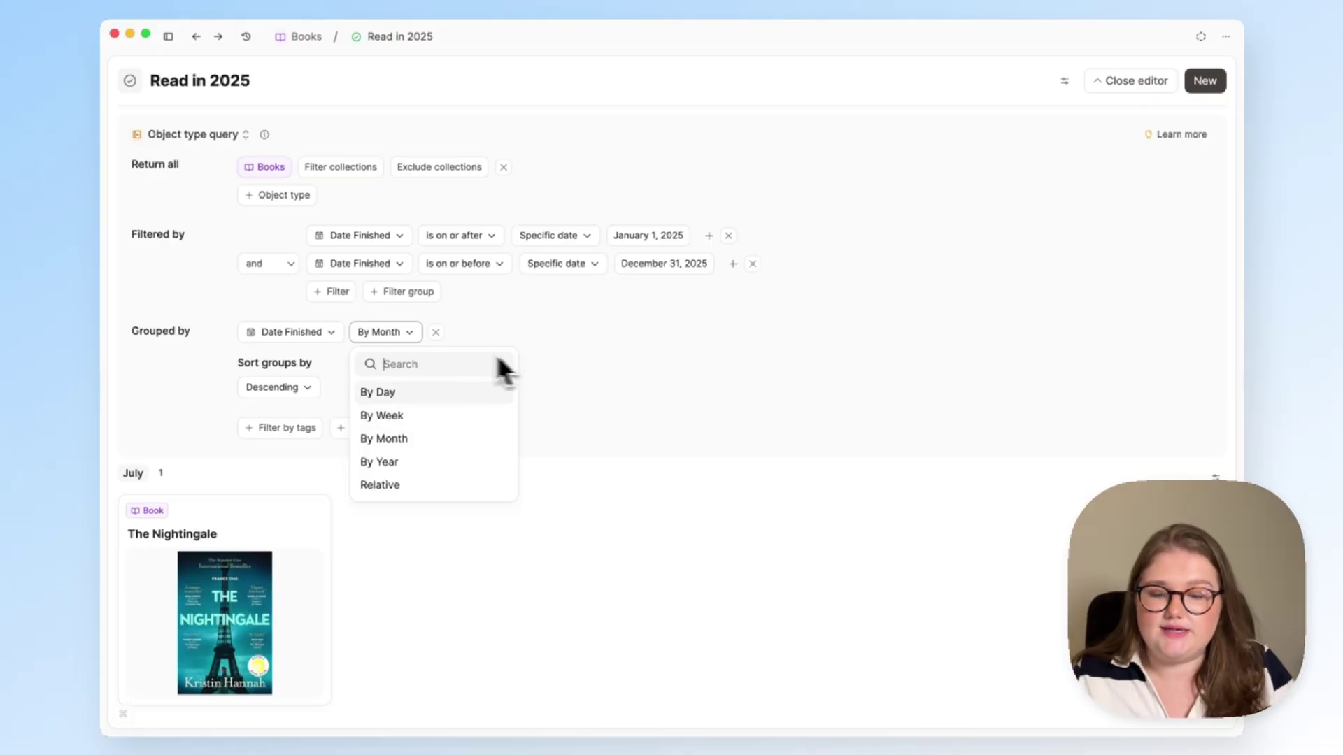
{"action": "left_click", "coordinate": [436, 334]}
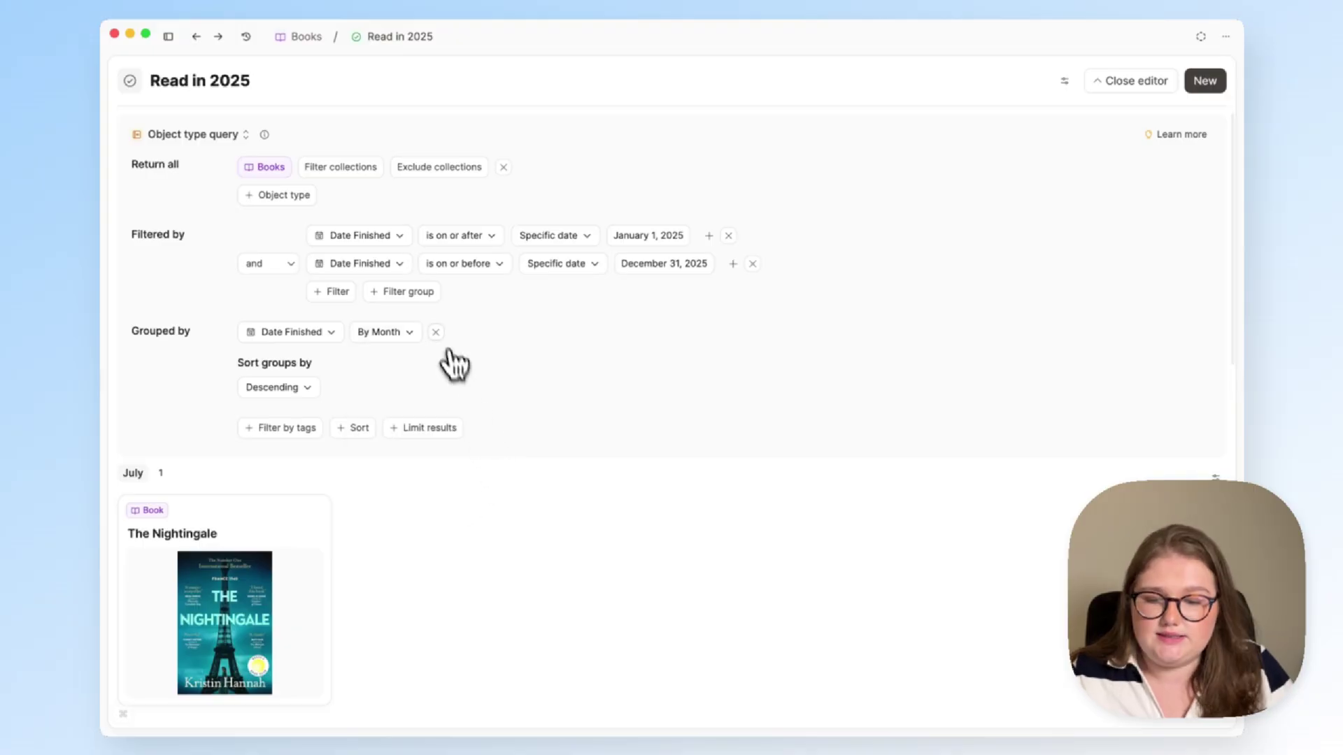
- Regroup the Read in 2025 books by Rating ranges instead of Date Finished months
{"action": "left_click", "coordinate": [435, 332]}
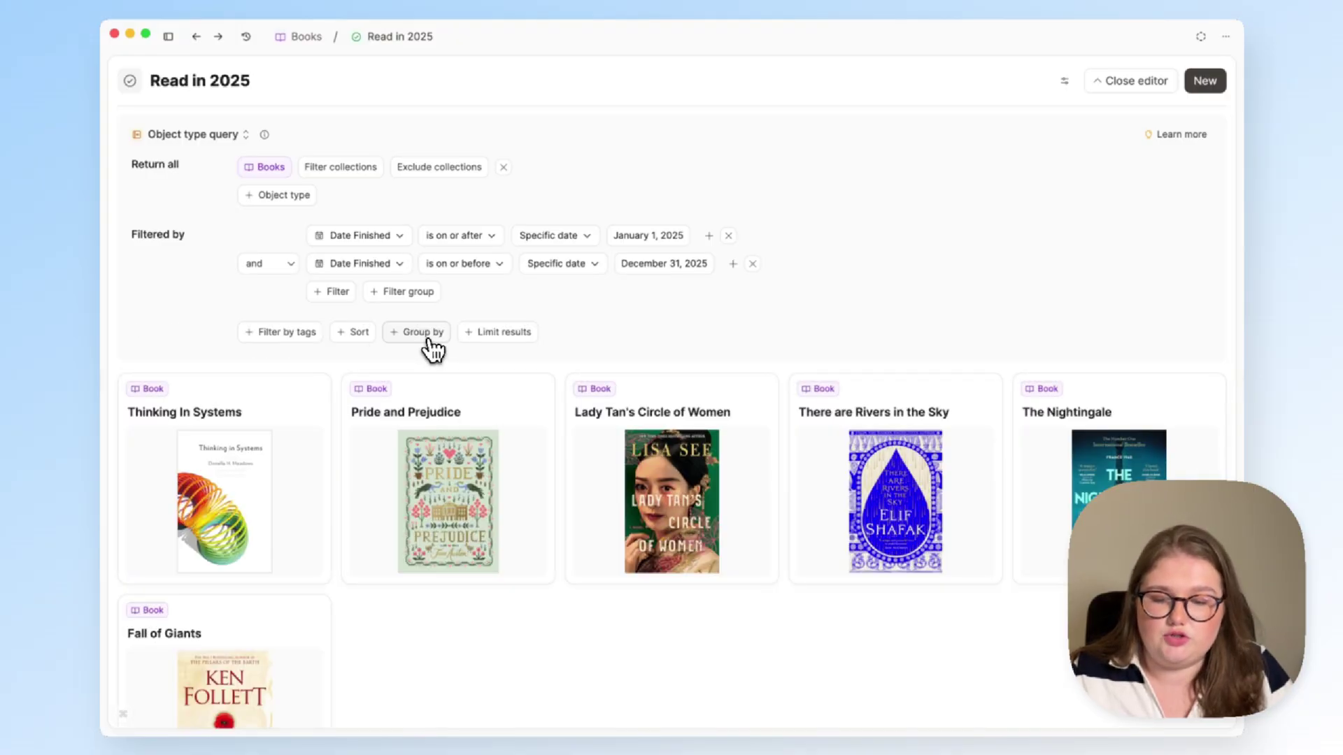
{"action": "left_click", "coordinate": [425, 336]}
{"action": "left_click", "coordinate": [312, 334]}
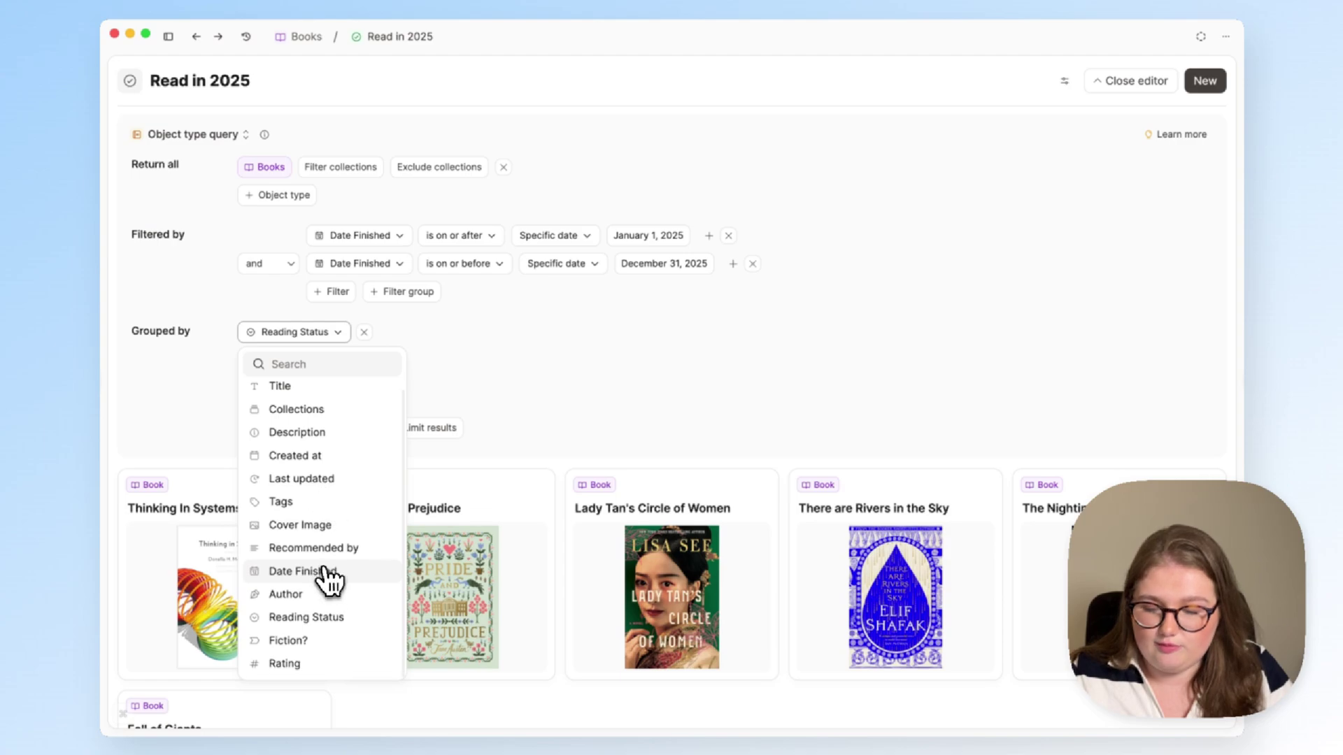
{"action": "left_click", "coordinate": [317, 670]}
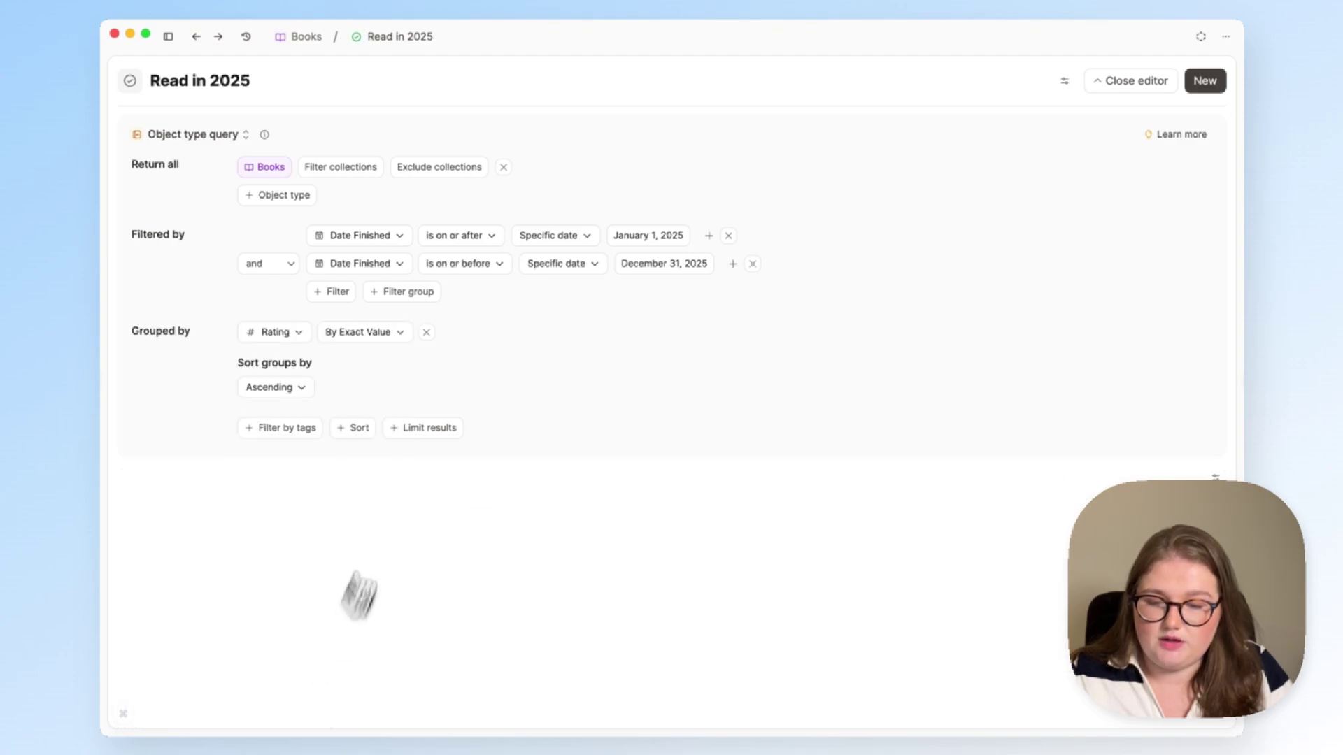
{"action": "left_click", "coordinate": [388, 338]}
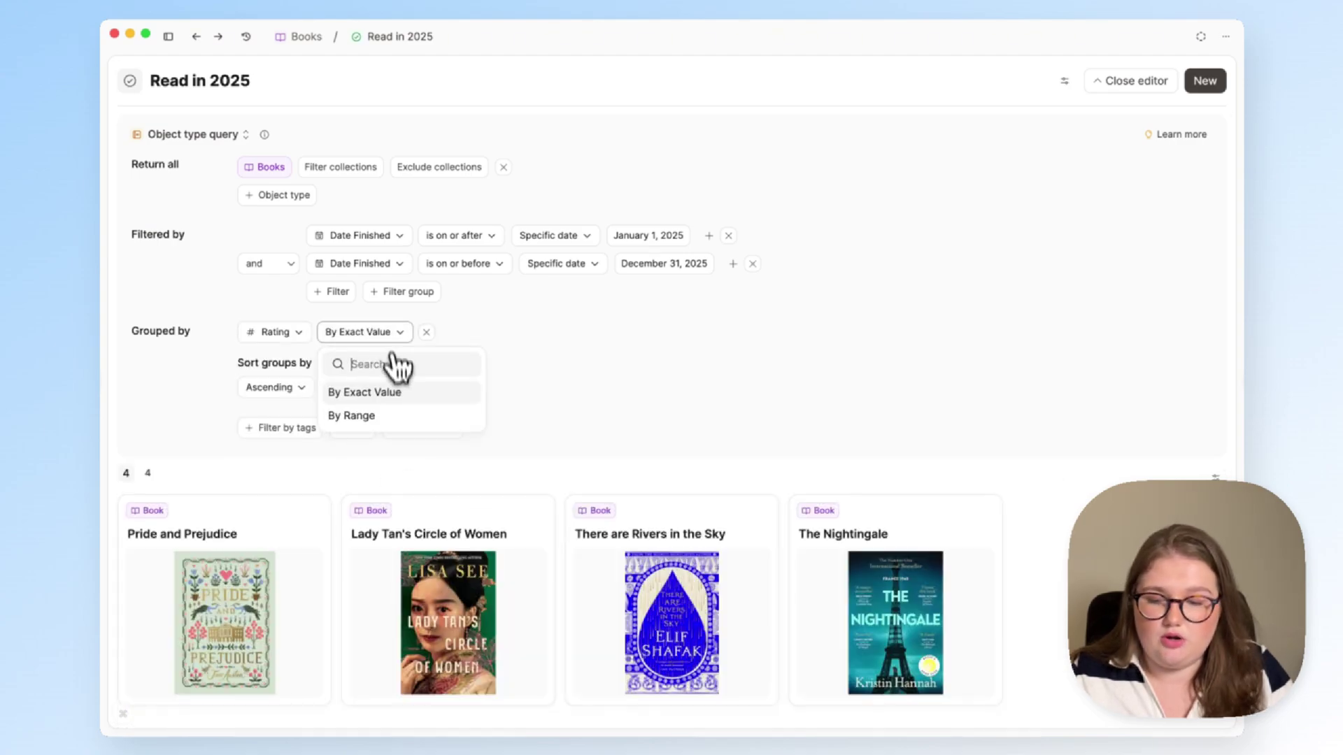
{"action": "left_click", "coordinate": [418, 419]}
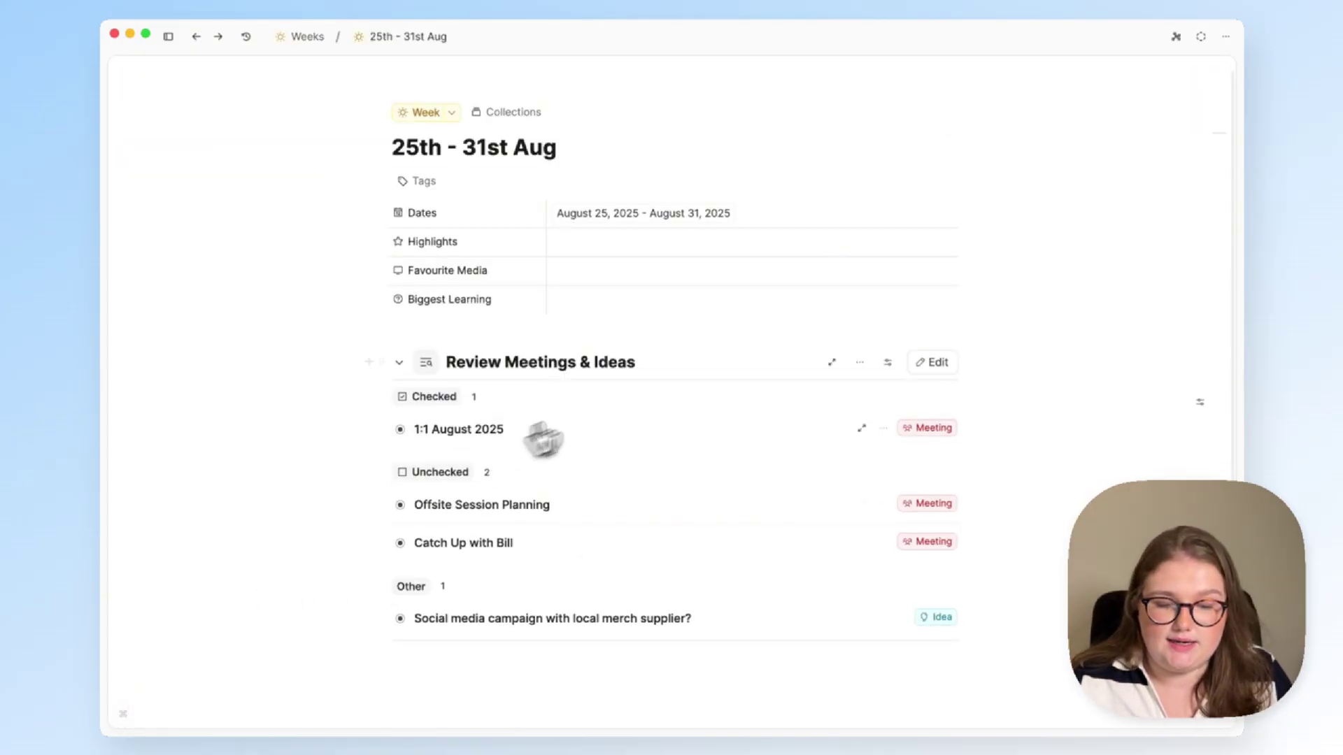
{"action": "left_click", "coordinate": [931, 364]}
{"action": "scroll", "coordinate": [875, 413], "scroll_direction": "down", "scroll_amount": 4}
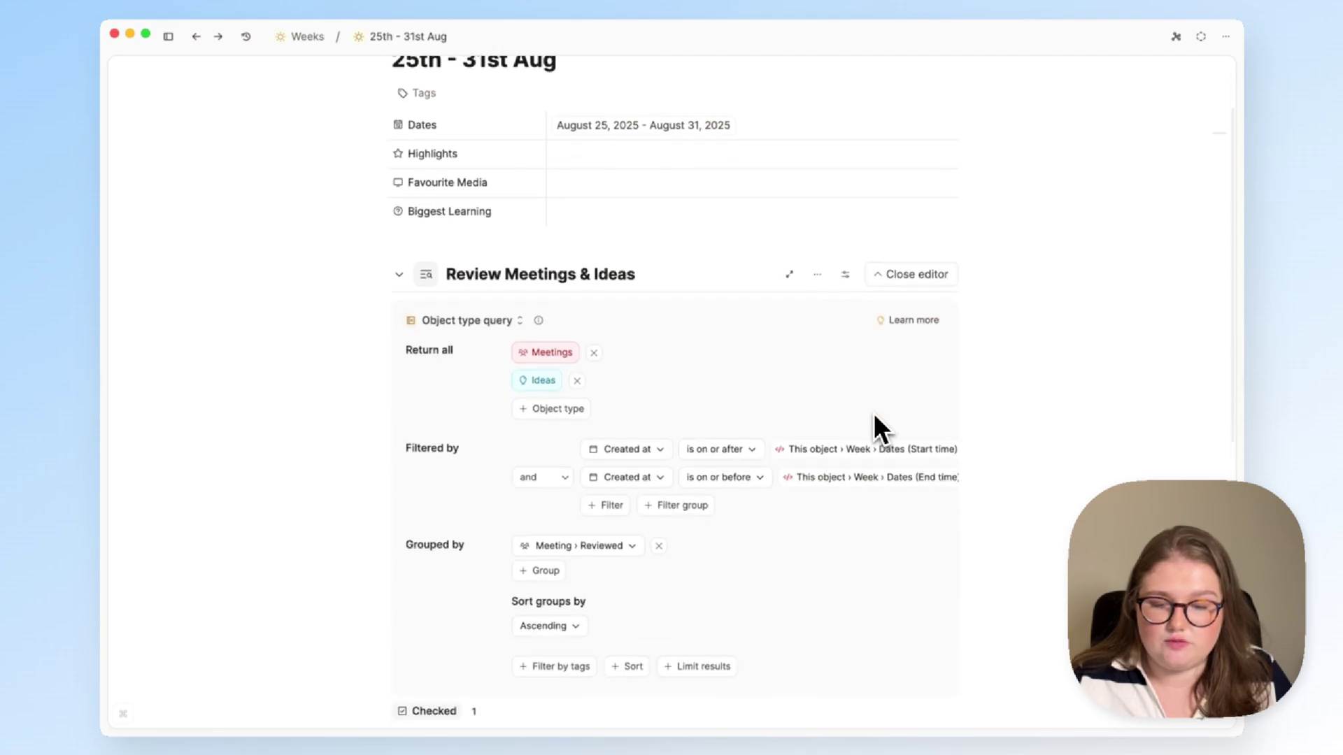
{"action": "scroll", "coordinate": [543, 402], "scroll_direction": "right", "scroll_amount": 2}
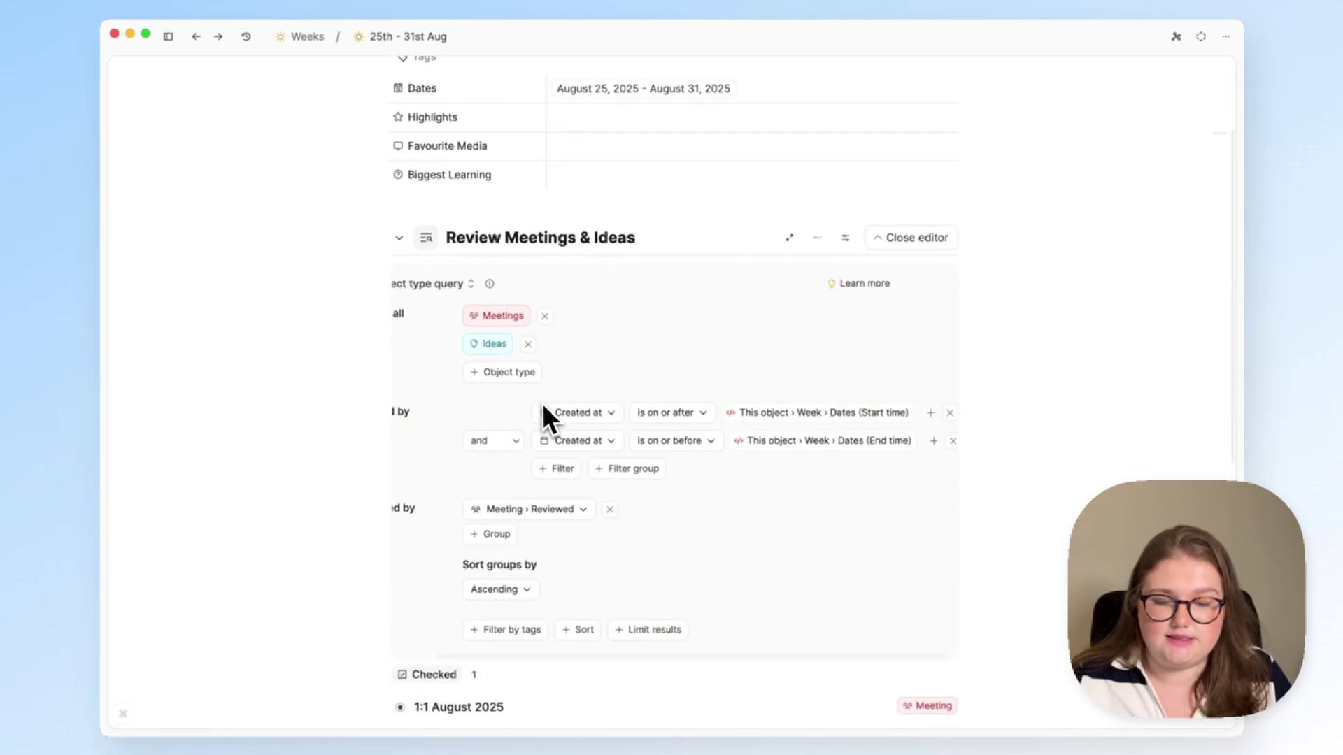
{"action": "scroll", "coordinate": [542, 404], "scroll_direction": "up", "scroll_amount": 3}
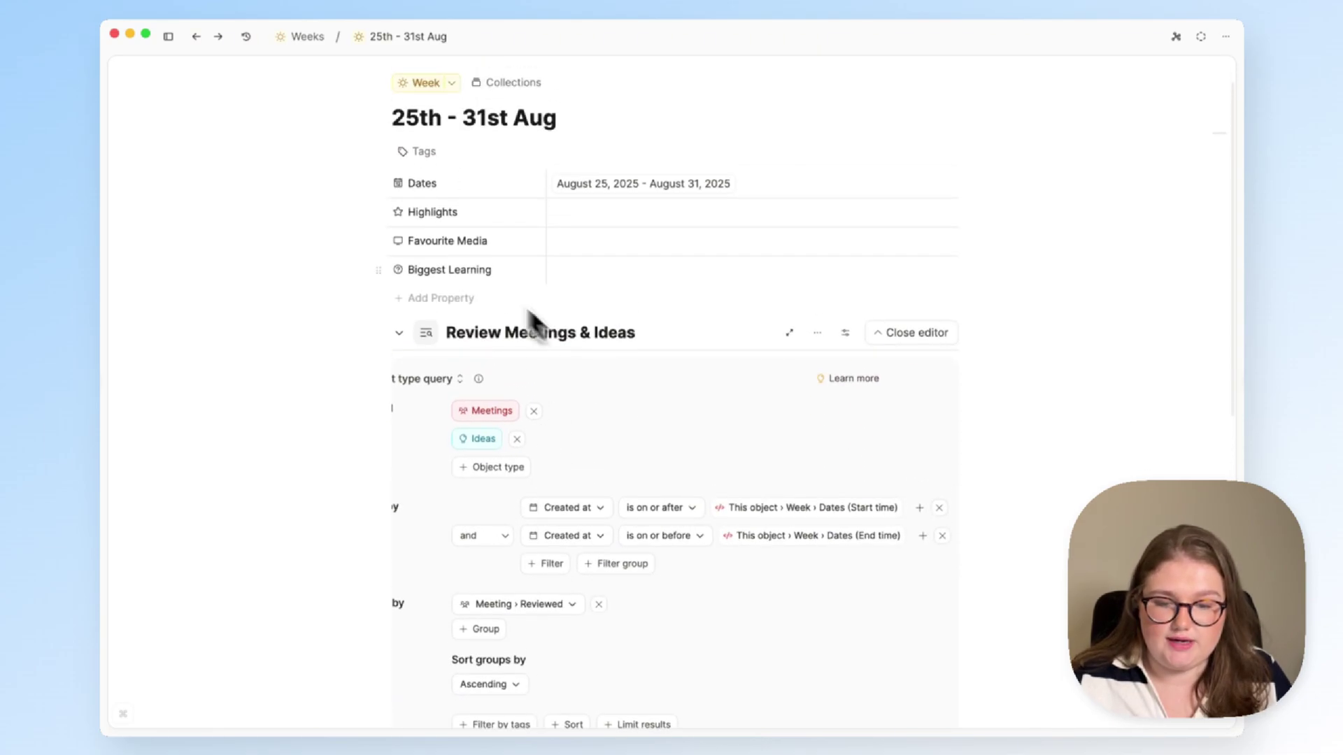
{"action": "scroll", "coordinate": [878, 368], "scroll_direction": "down", "scroll_amount": 3}
{"action": "scroll", "coordinate": [878, 368], "scroll_direction": "left", "scroll_amount": 2}
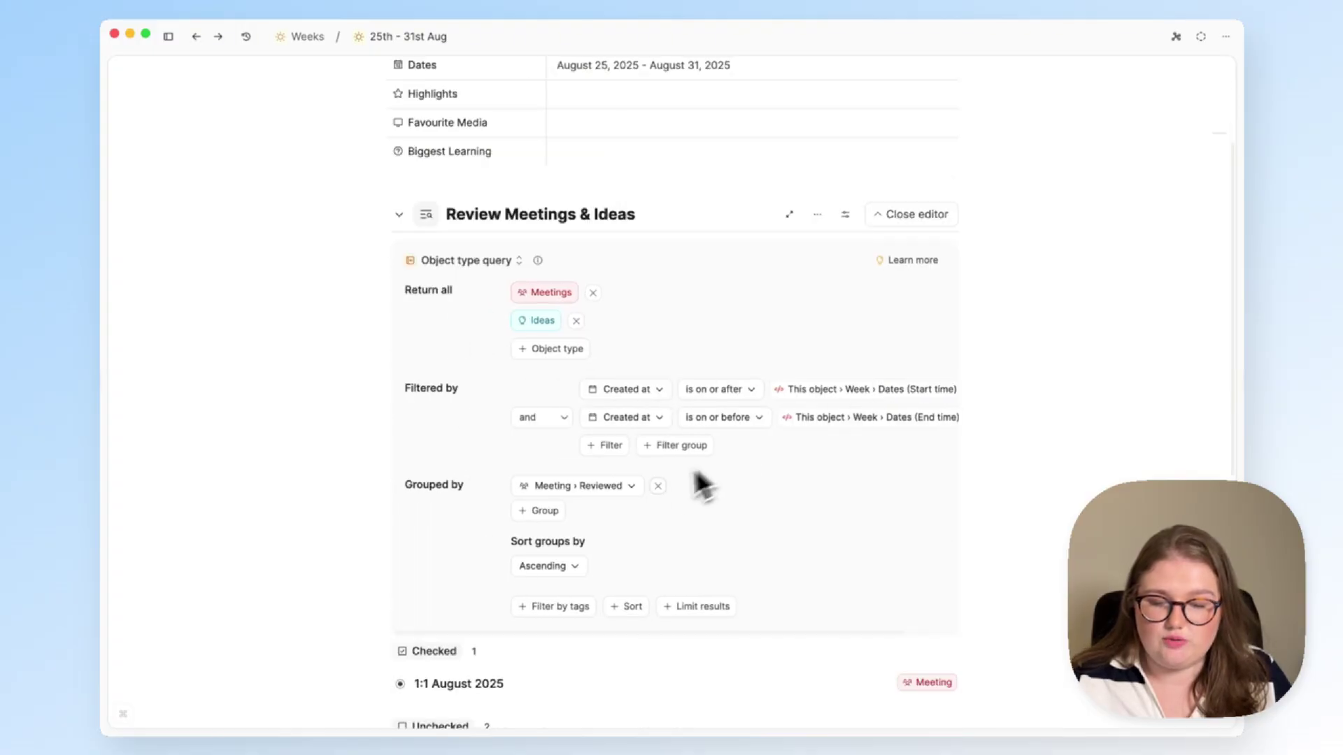
{"action": "scroll", "coordinate": [678, 489], "scroll_direction": "down", "scroll_amount": 2}
{"action": "scroll", "coordinate": [600, 427], "scroll_direction": "down", "scroll_amount": 2}
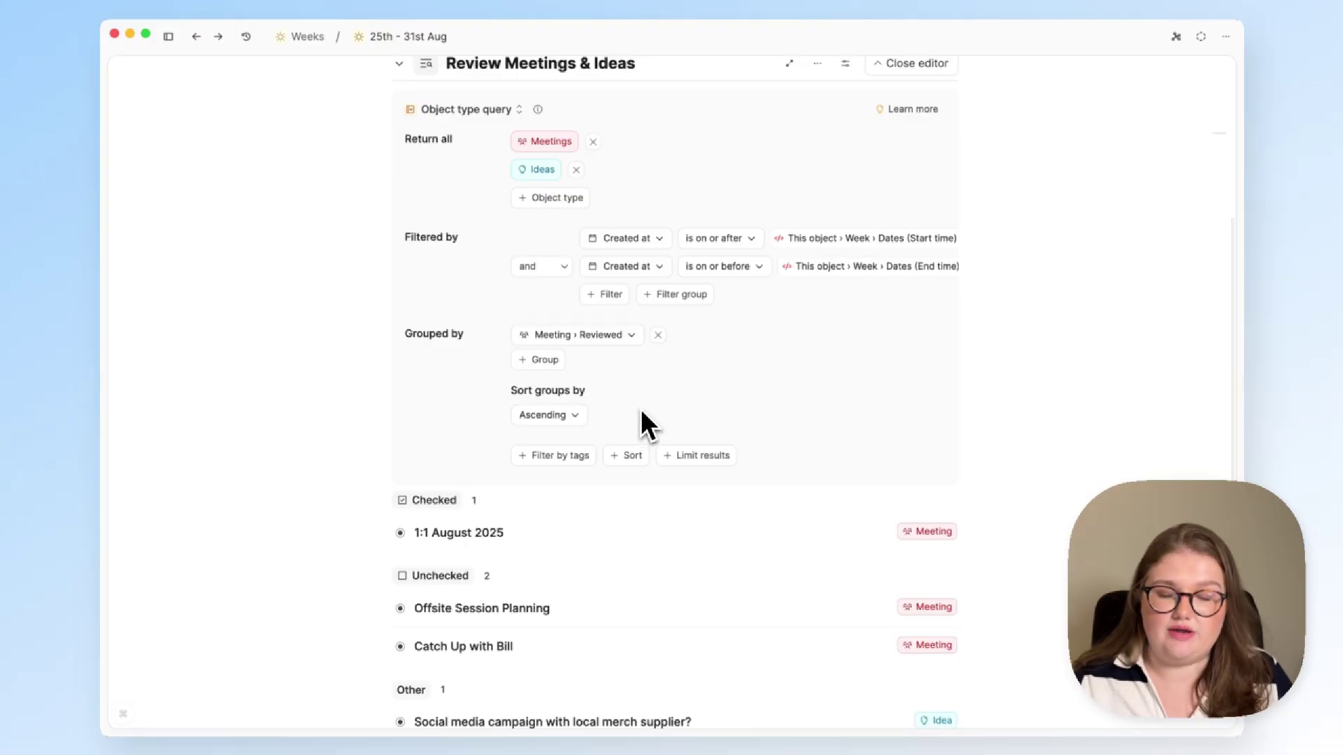
{"action": "scroll", "coordinate": [649, 293], "scroll_direction": "up", "scroll_amount": 1}
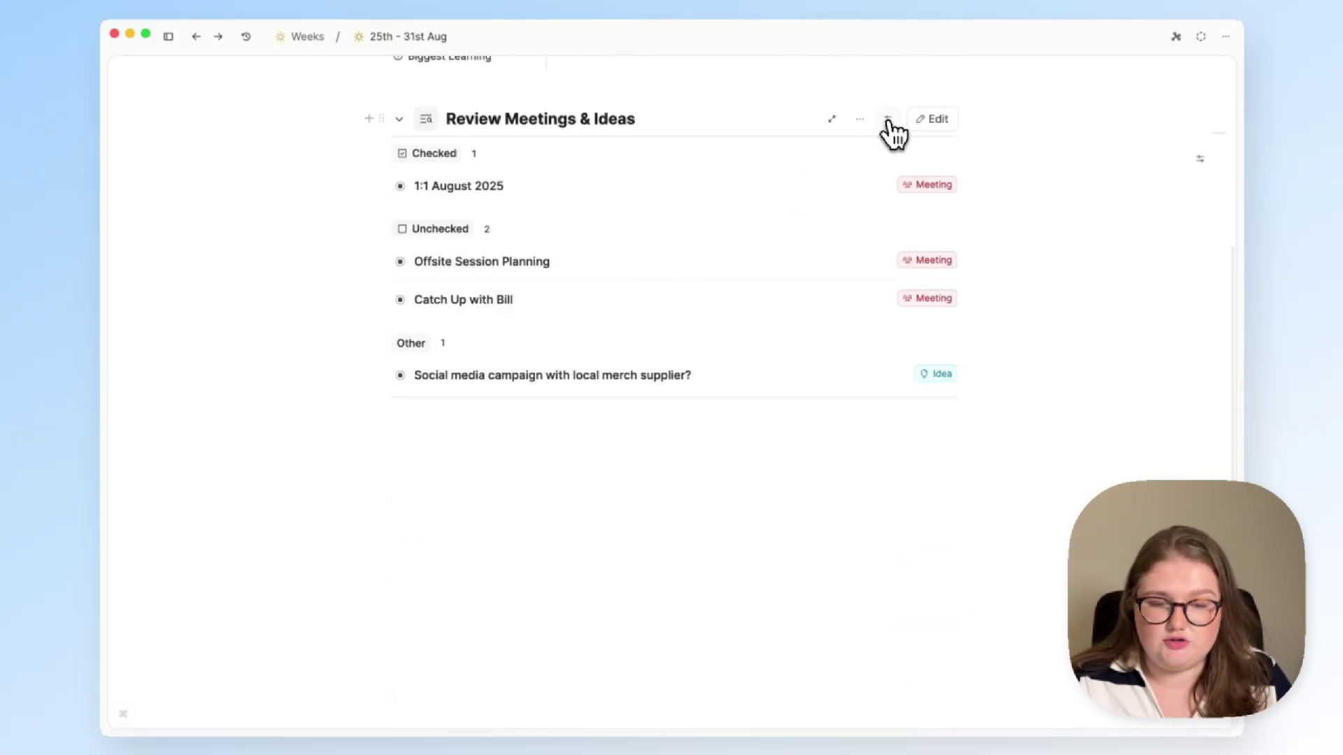
{"action": "left_click", "coordinate": [886, 120]}
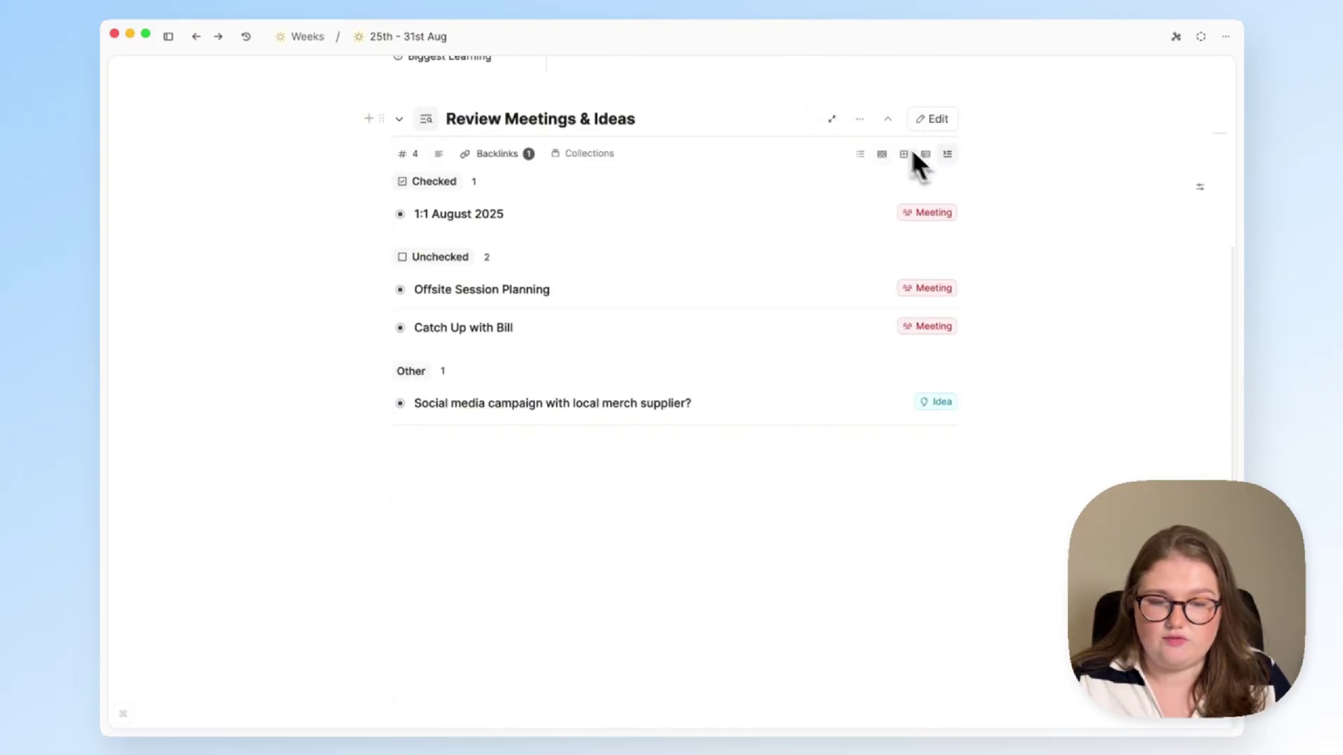
{"action": "left_click", "coordinate": [887, 119]}
{"action": "left_click", "coordinate": [461, 300]}
{"action": "scroll", "coordinate": [397, 382], "scroll_direction": "down", "scroll_amount": 3}
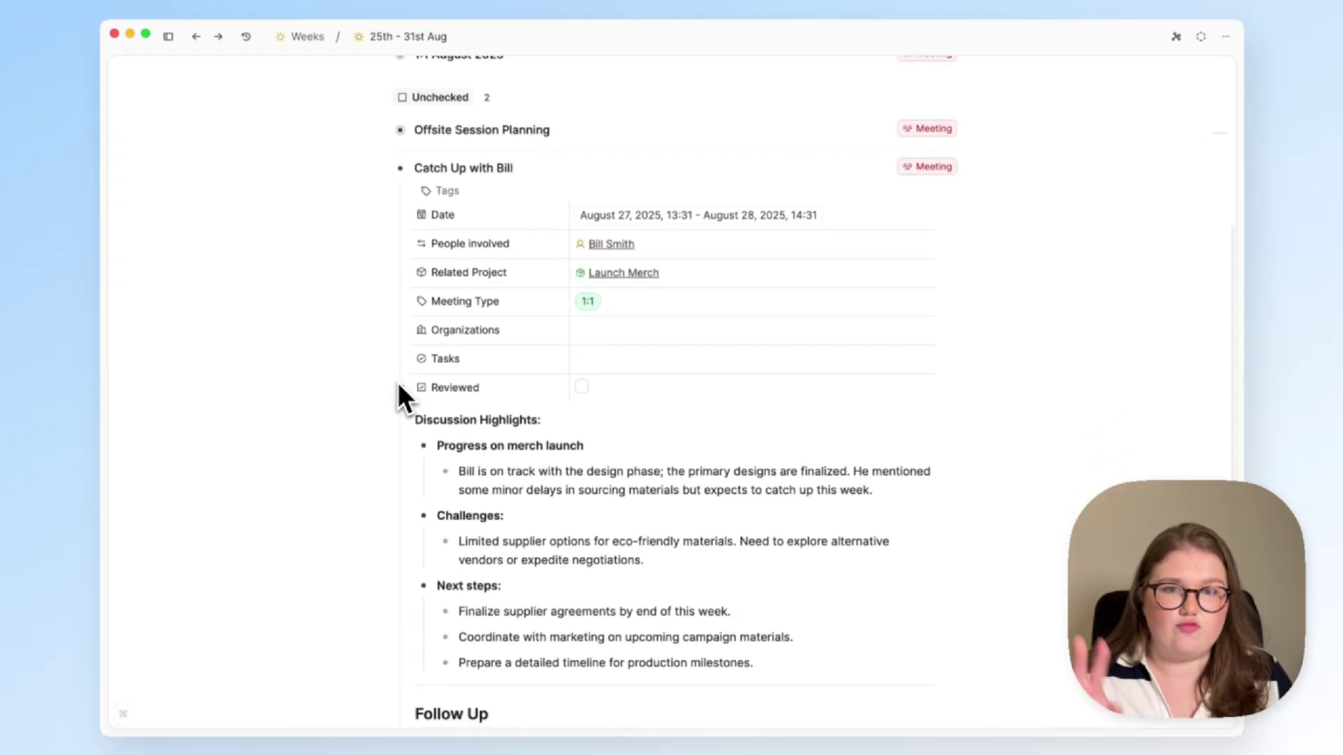
{"action": "scroll", "coordinate": [397, 382], "scroll_direction": "down", "scroll_amount": 2}
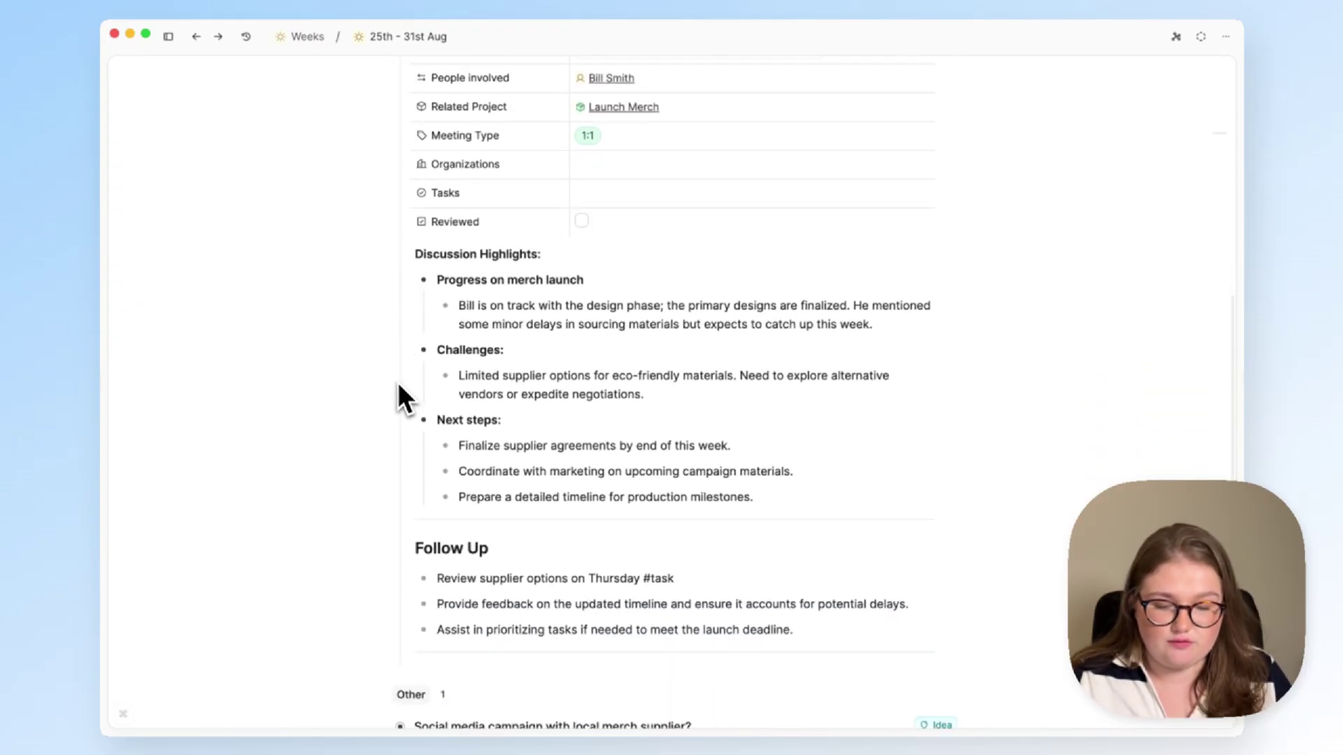
{"action": "left_click", "coordinate": [402, 483]}
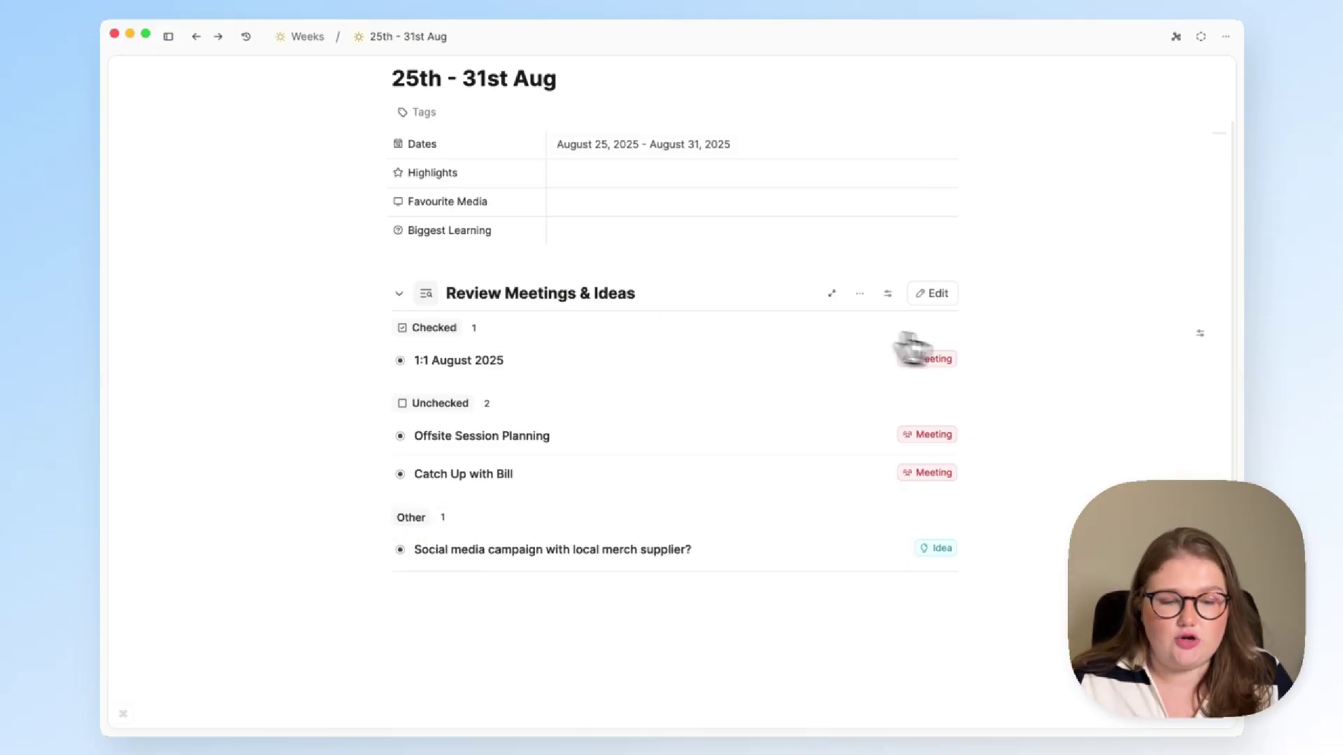
- Inspect the catch-up meeting and social media campaign idea, then reopen the Review Meetings & Ideas query settings
{"action": "left_click", "coordinate": [923, 302]}
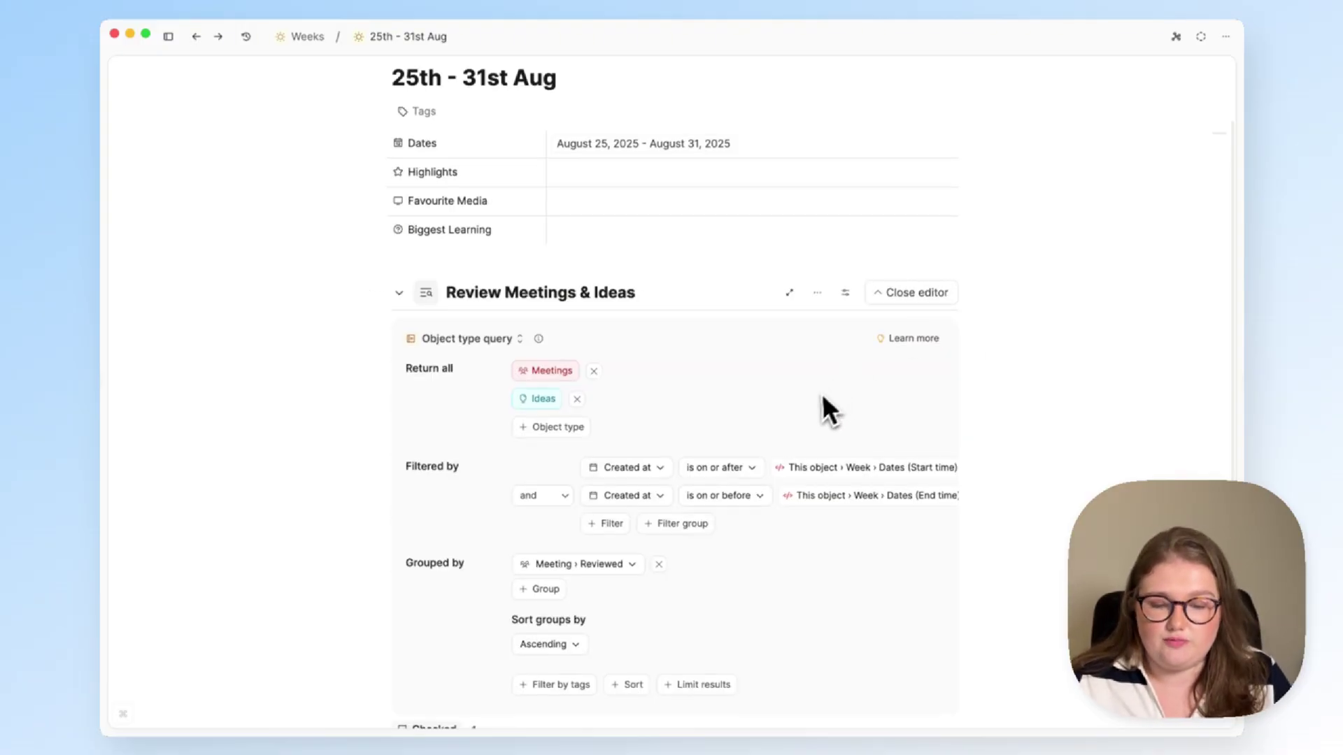
{"action": "scroll", "coordinate": [818, 403], "scroll_direction": "down", "scroll_amount": 2}
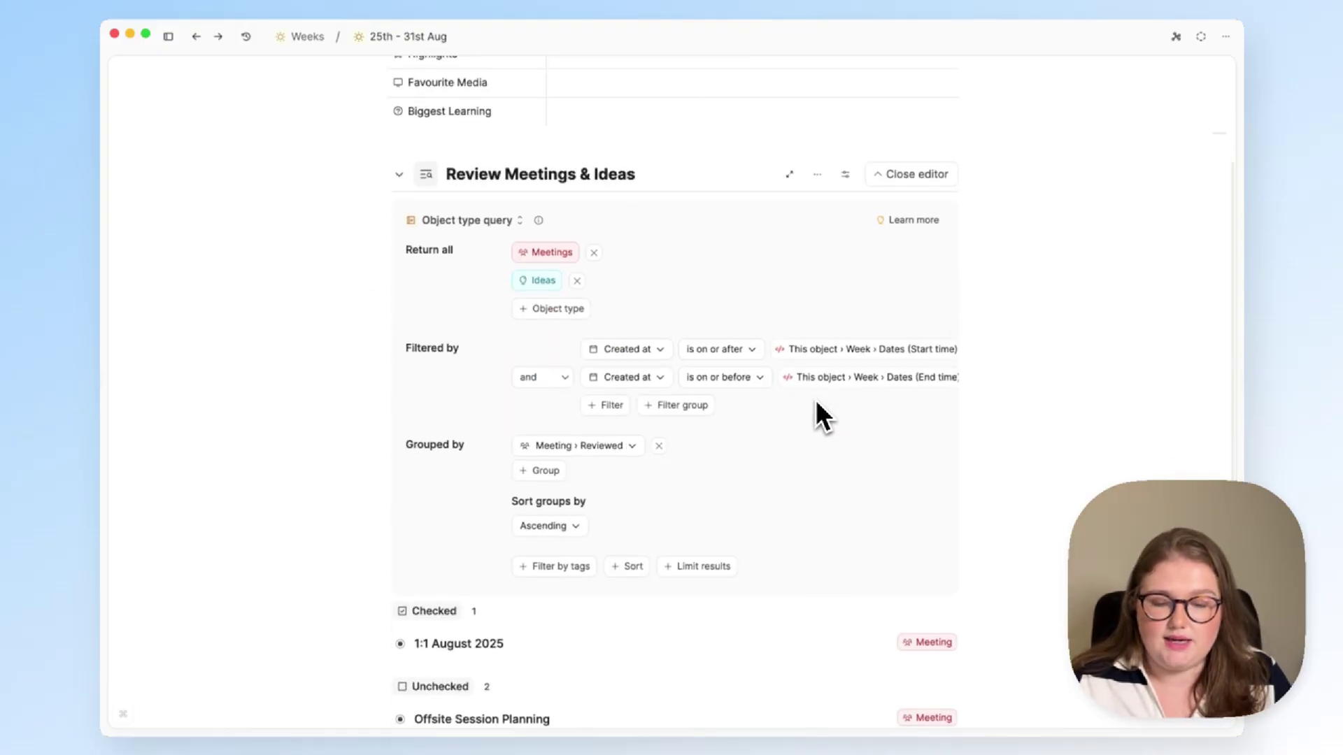
{"action": "left_click", "coordinate": [902, 177]}
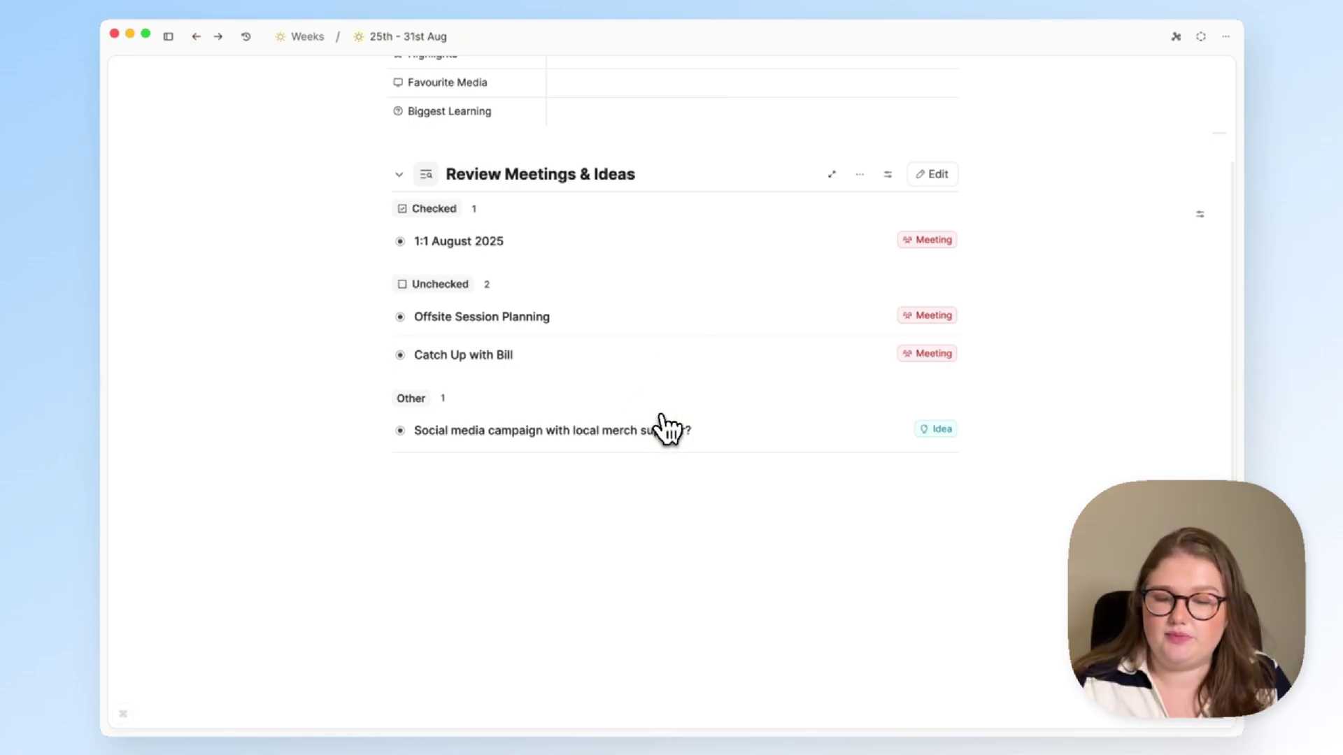
{"action": "left_click", "coordinate": [400, 354]}
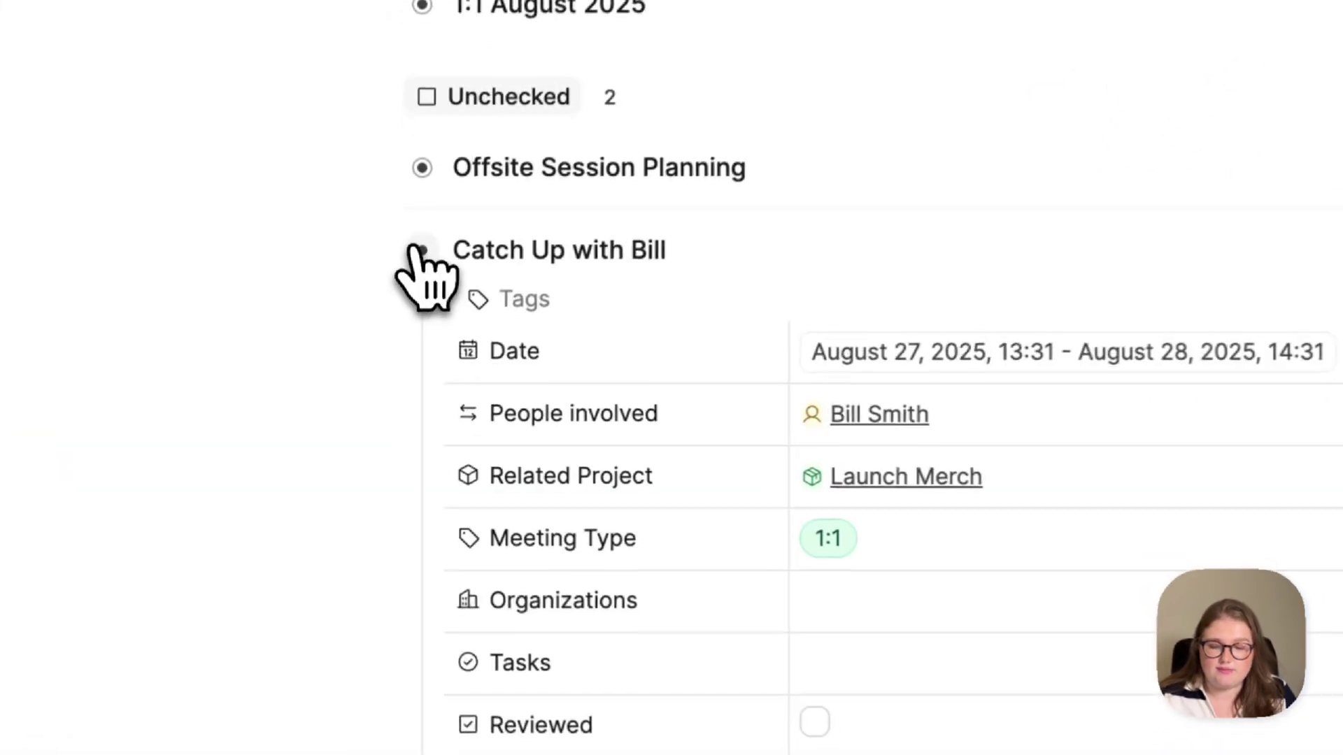
{"action": "scroll", "coordinate": [420, 267], "scroll_direction": "down", "scroll_amount": 3}
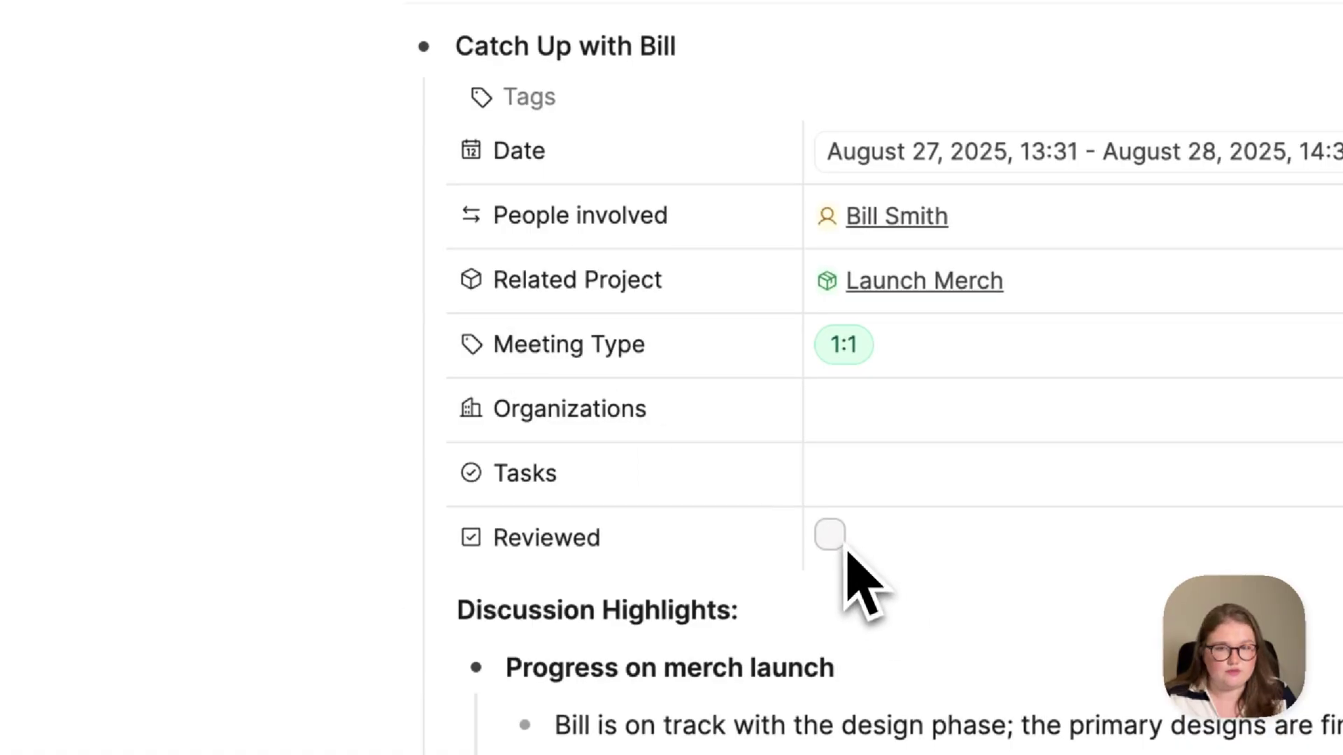
{"action": "left_click", "coordinate": [427, 59]}
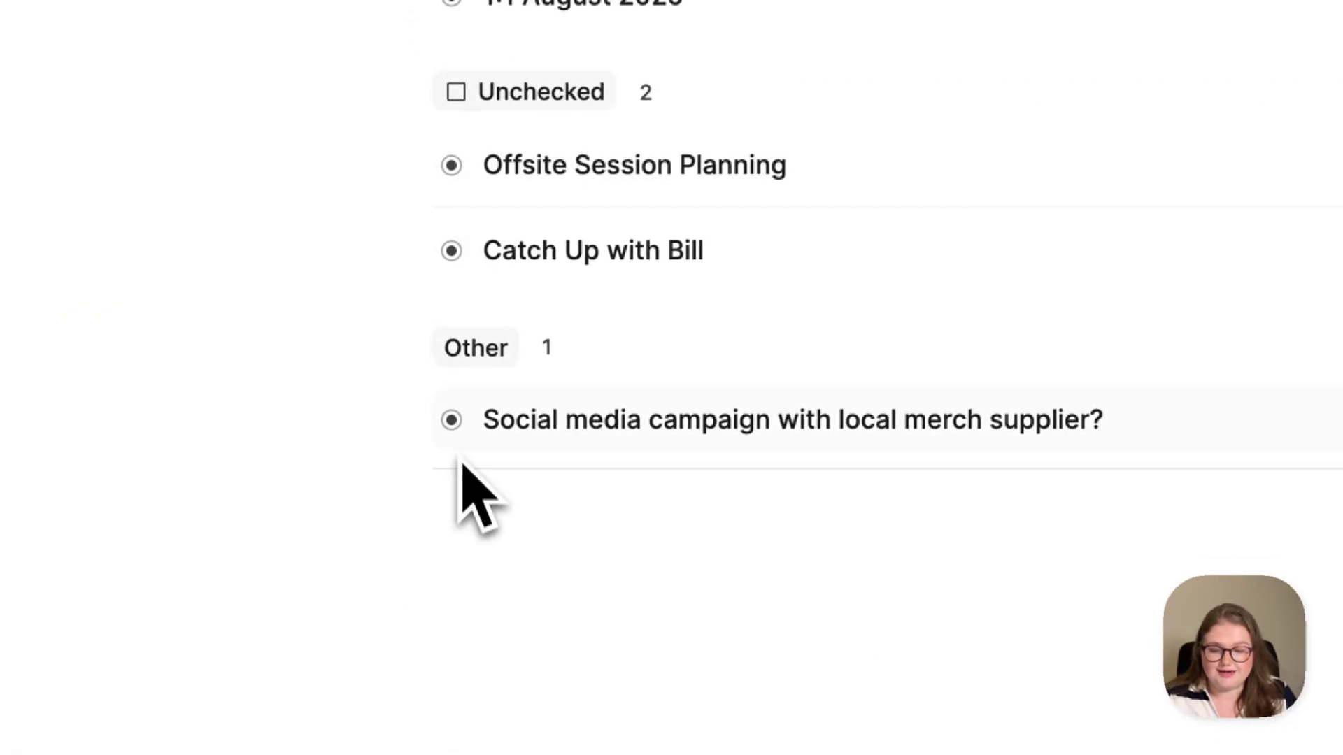
{"action": "left_click", "coordinate": [453, 425]}
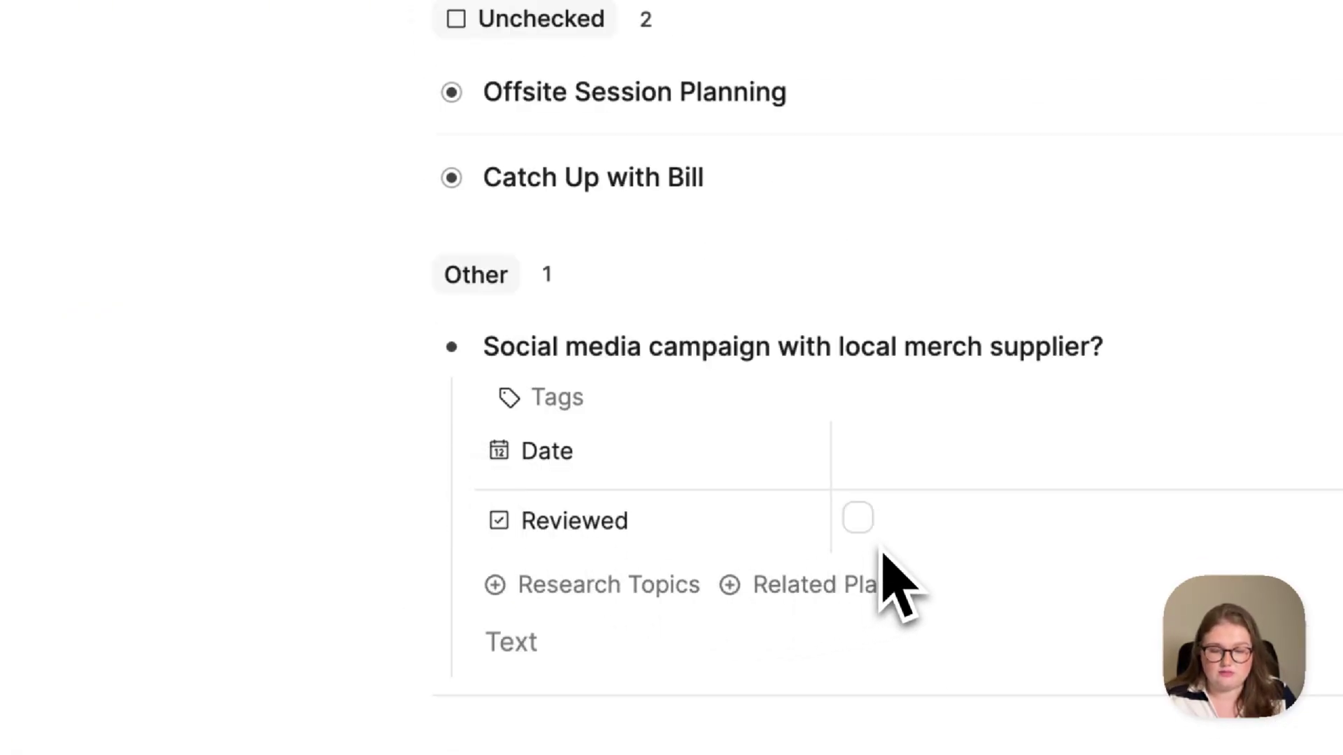
{"action": "left_click", "coordinate": [451, 347]}
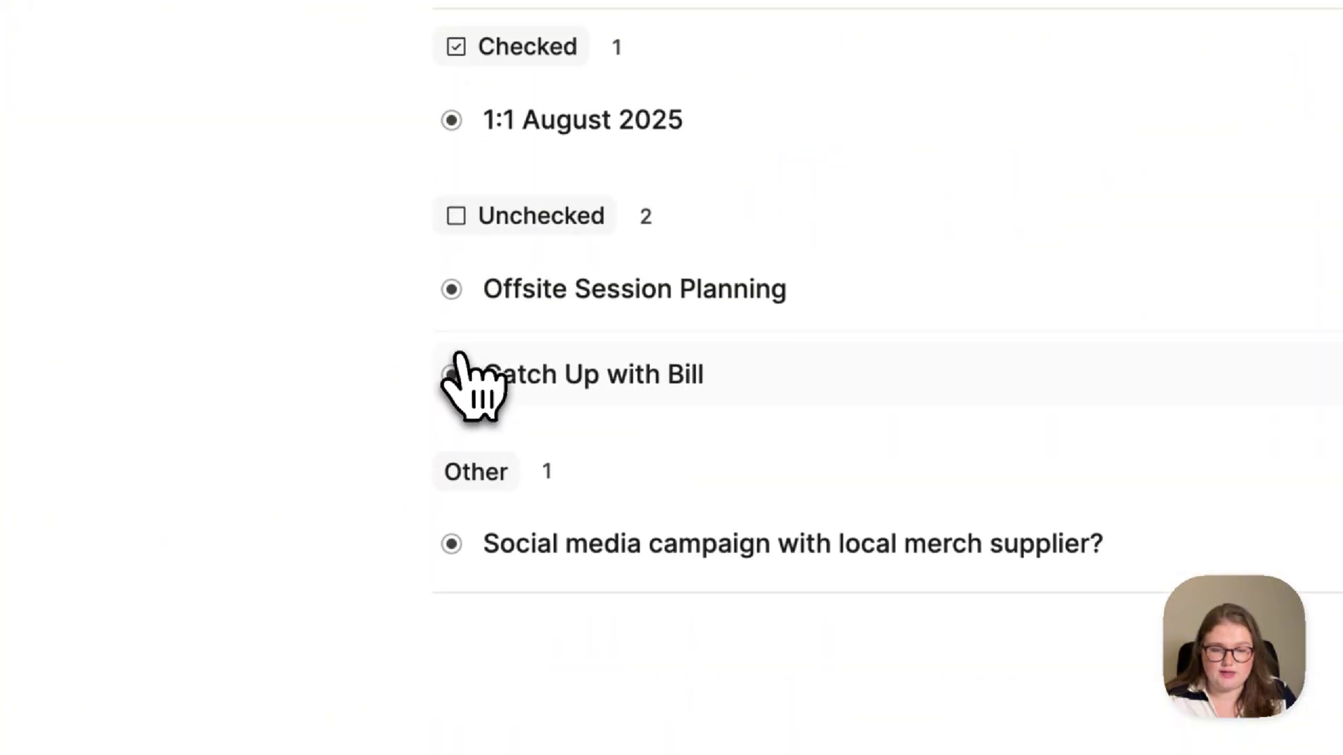
{"action": "left_click", "coordinate": [986, 314]}
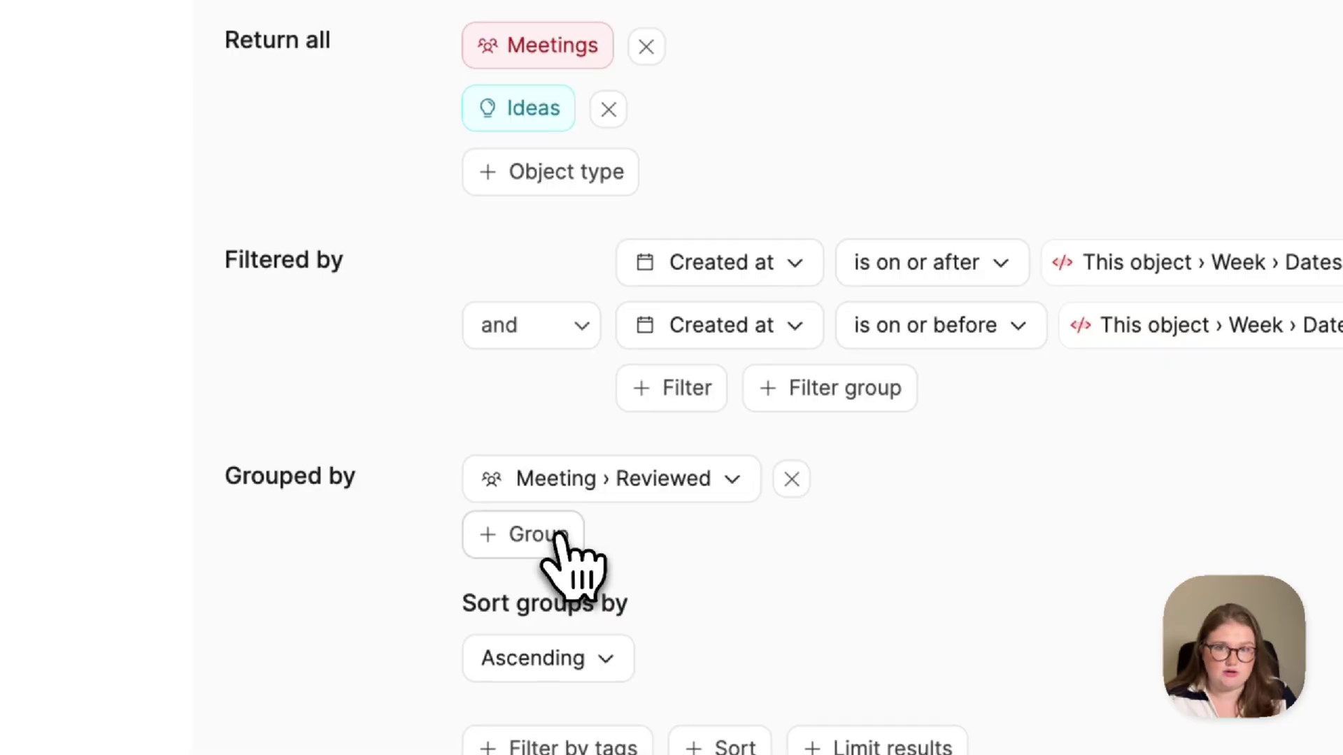
- Add Idea › Reviewed as a grouping so the social media campaign idea falls under Unchecked
{"action": "left_click", "coordinate": [559, 537]}
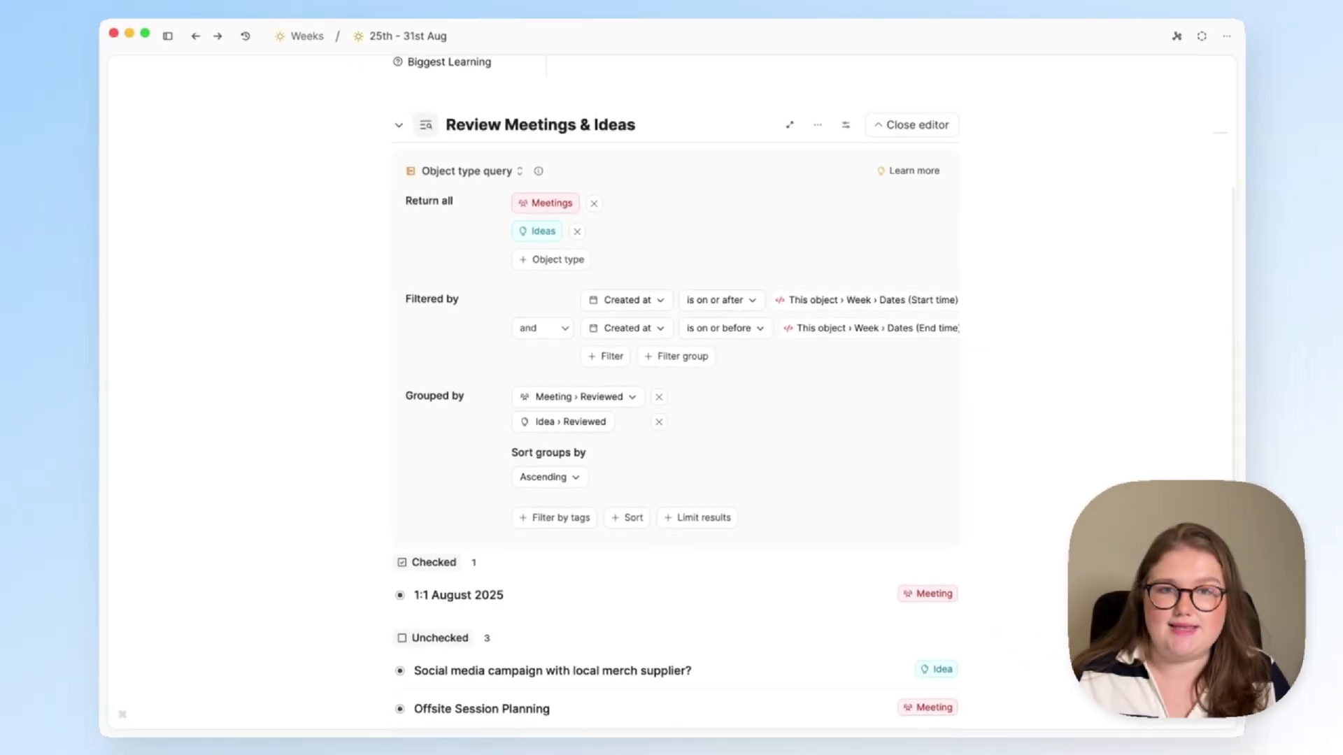
{"action": "scroll", "coordinate": [609, 441], "scroll_direction": "down", "scroll_amount": 2}
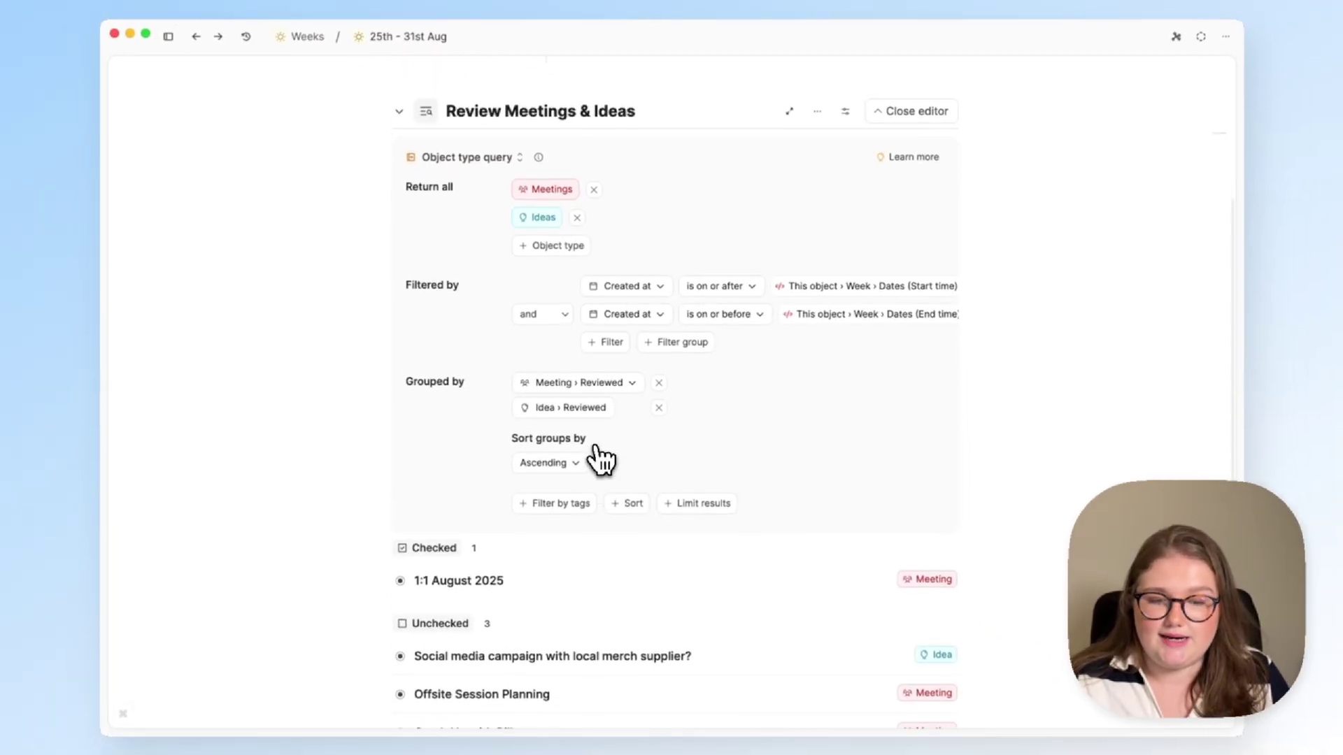
{"action": "left_click", "coordinate": [914, 98]}
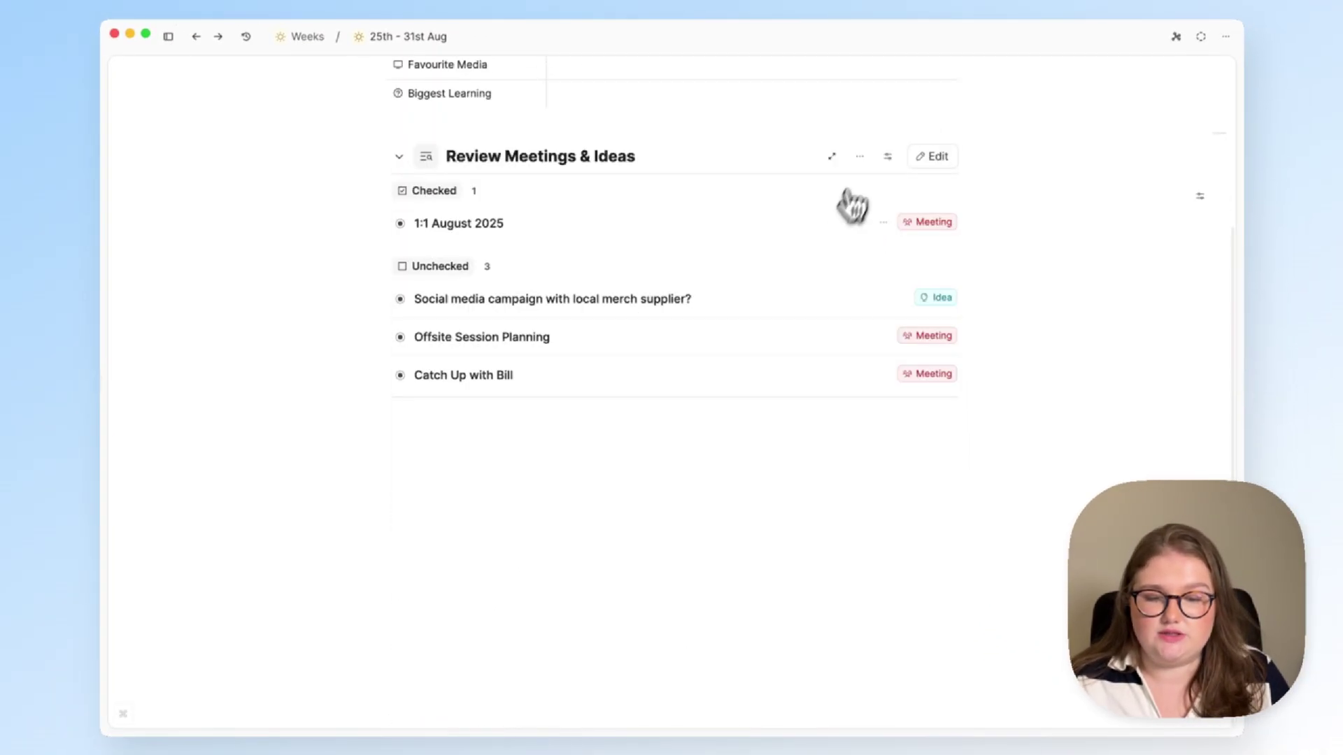
- Tick Reviewed on the social media campaign idea, moving it under Checked
{"action": "scroll", "coordinate": [825, 265], "scroll_direction": "up", "scroll_amount": 1}
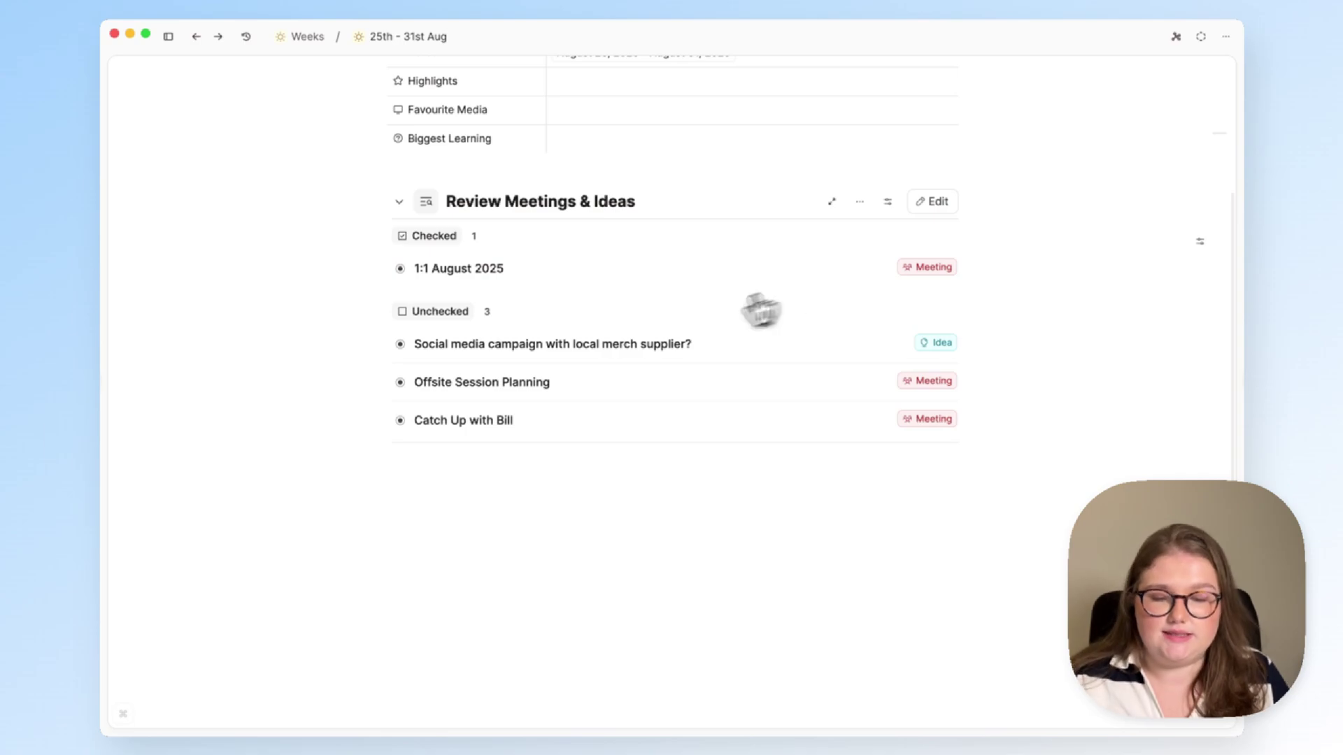
{"action": "left_click", "coordinate": [400, 344]}
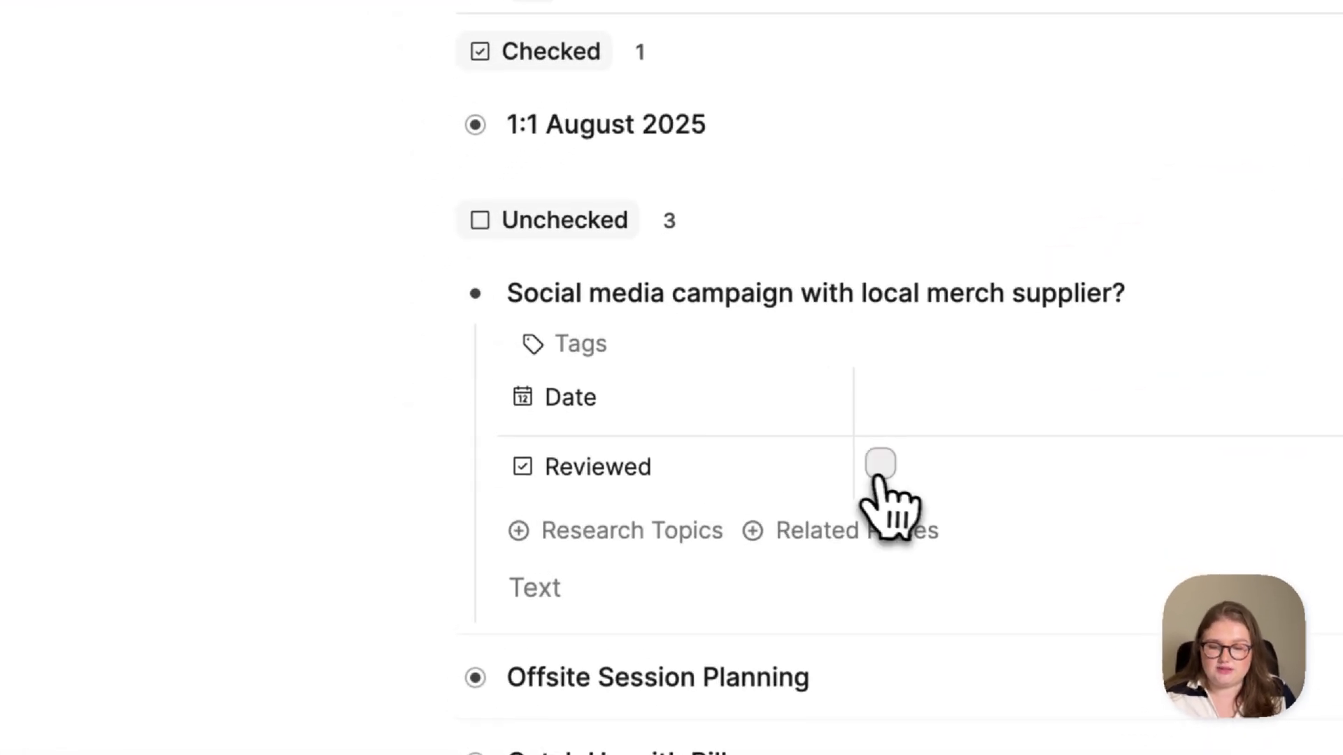
{"action": "left_click", "coordinate": [867, 462]}
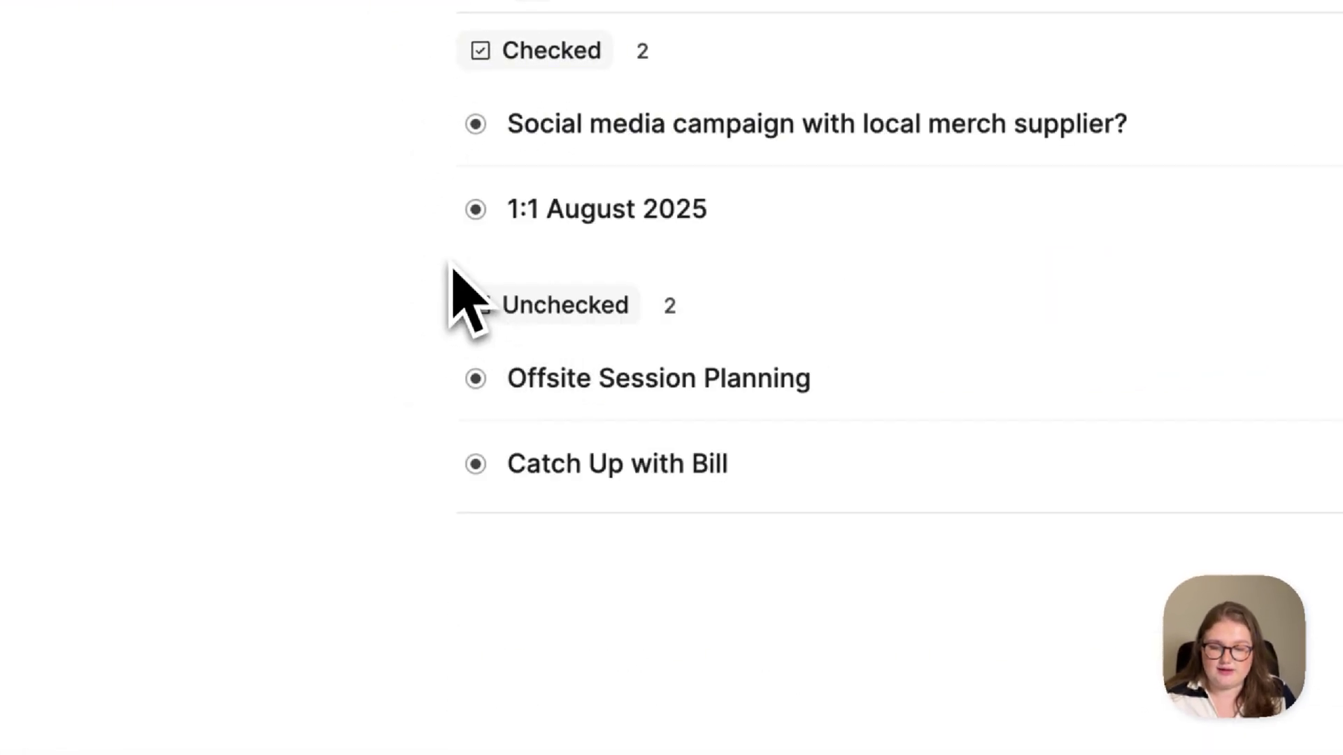